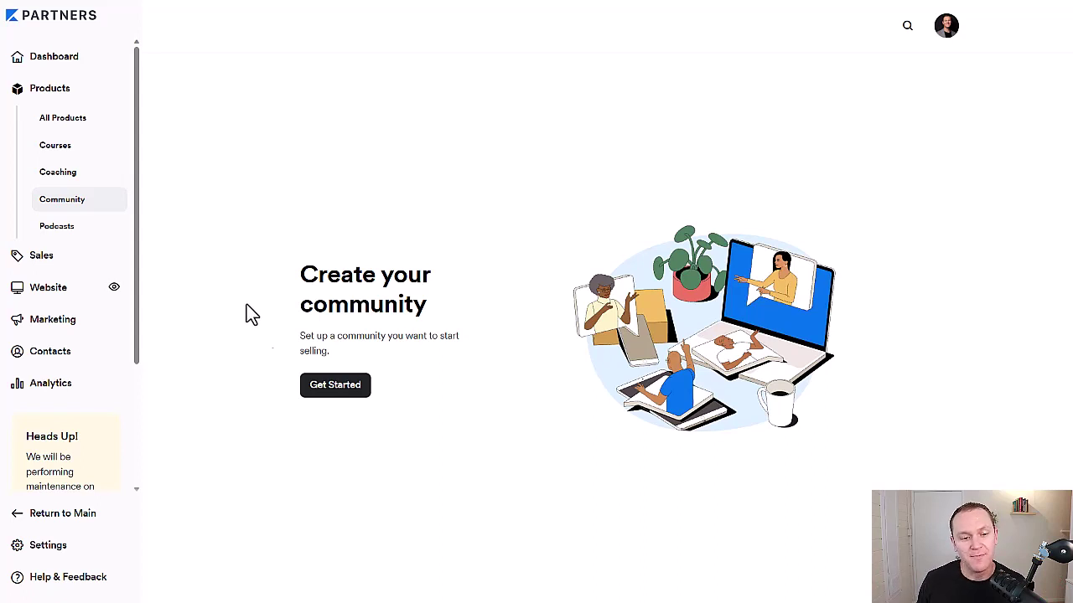
click(334, 387)
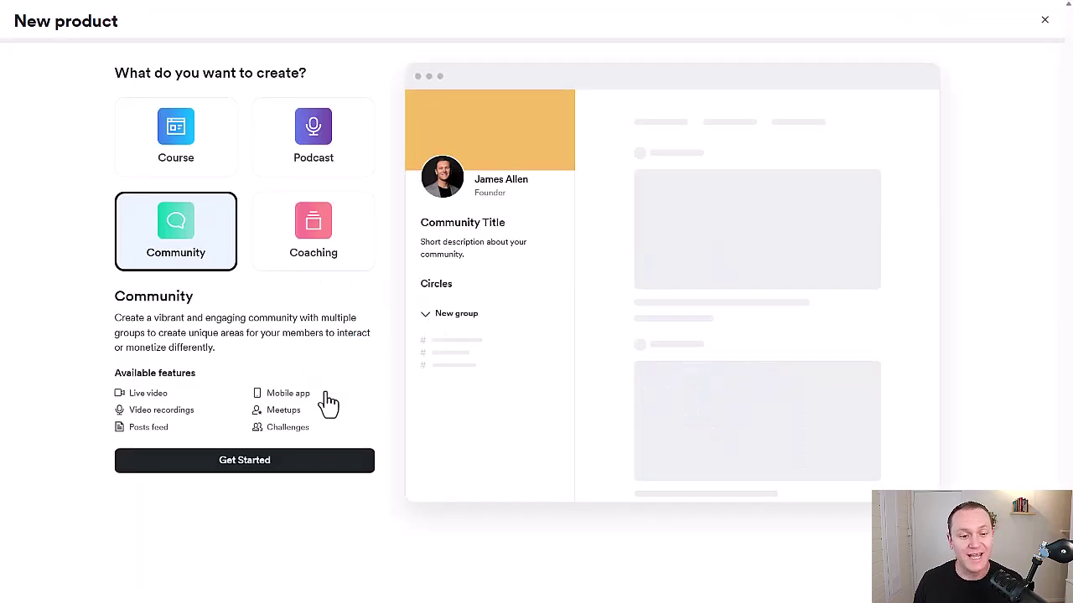
drag(102, 318, 252, 361)
click(90, 317)
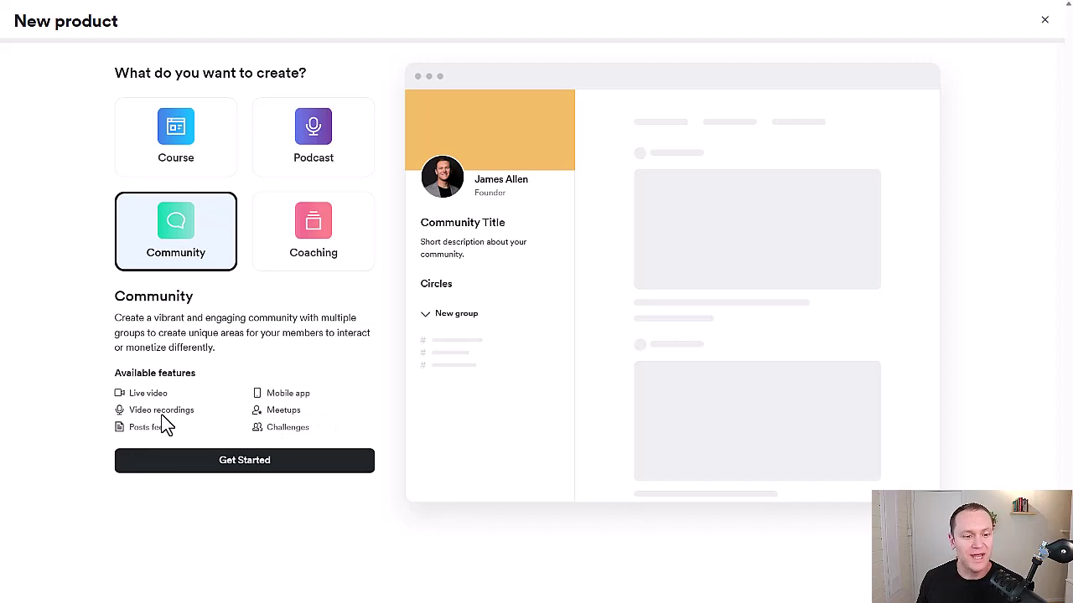
Title the community 'James's Awesome Community' with the description 'This community is awesome!'
click(203, 461)
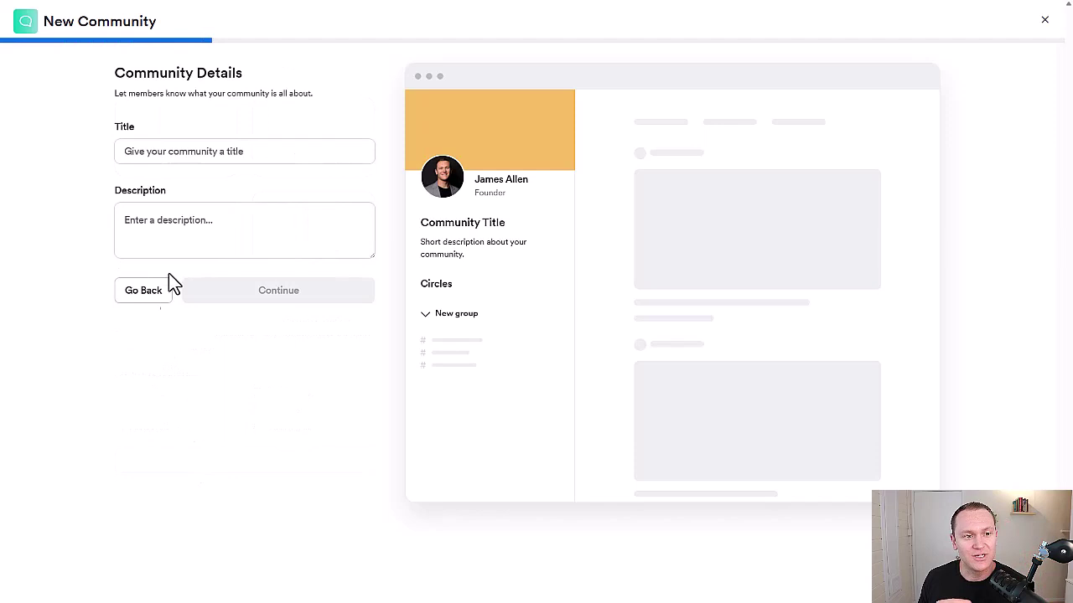
click(252, 154)
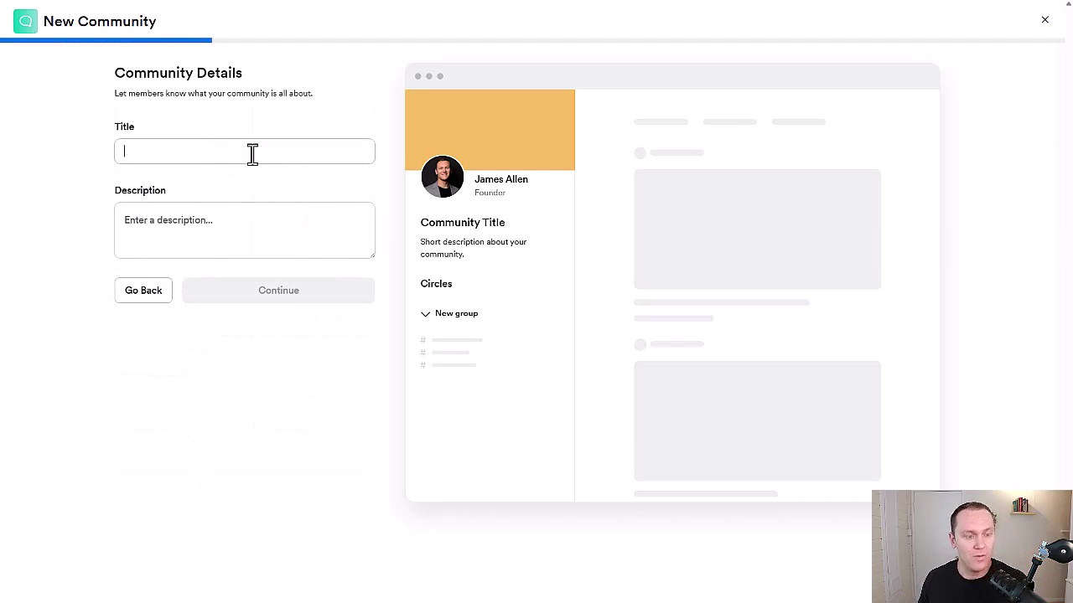
text(James)
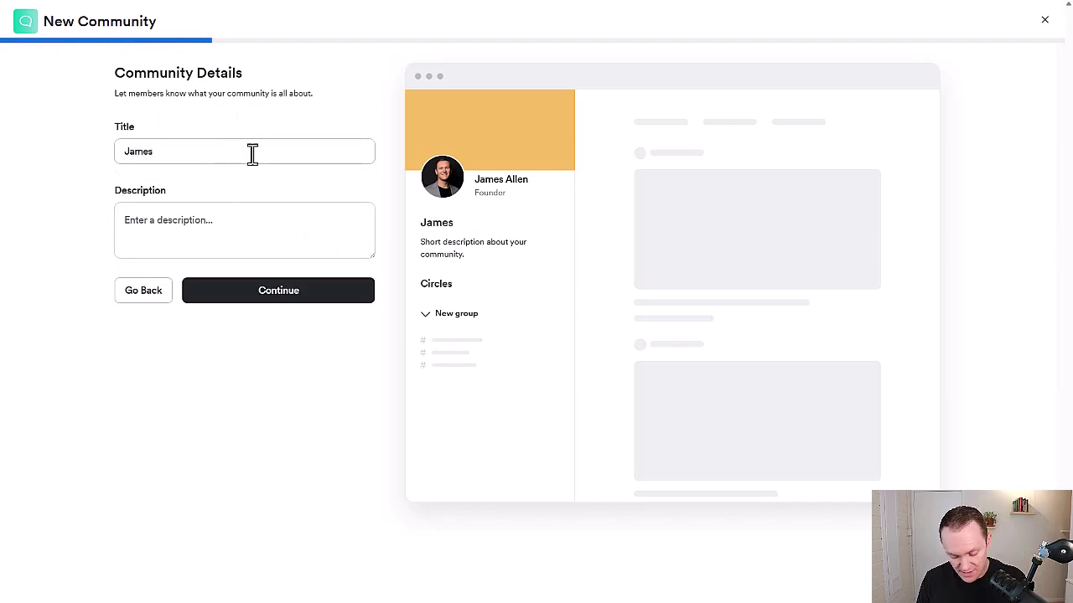
text('s Awesome )
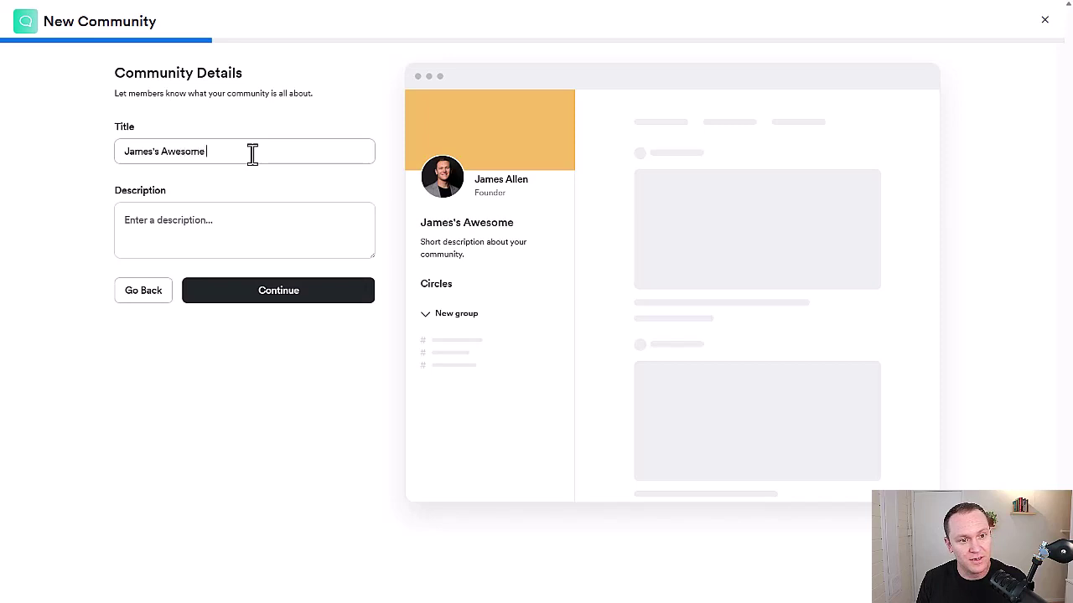
text(Community)
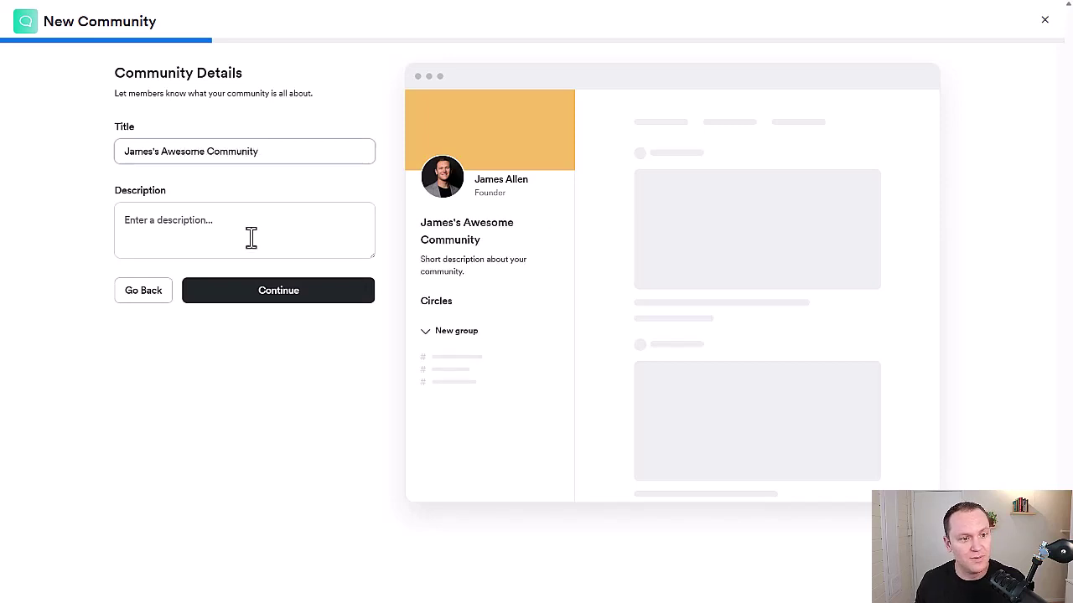
click(251, 238)
text(This community is awesome)
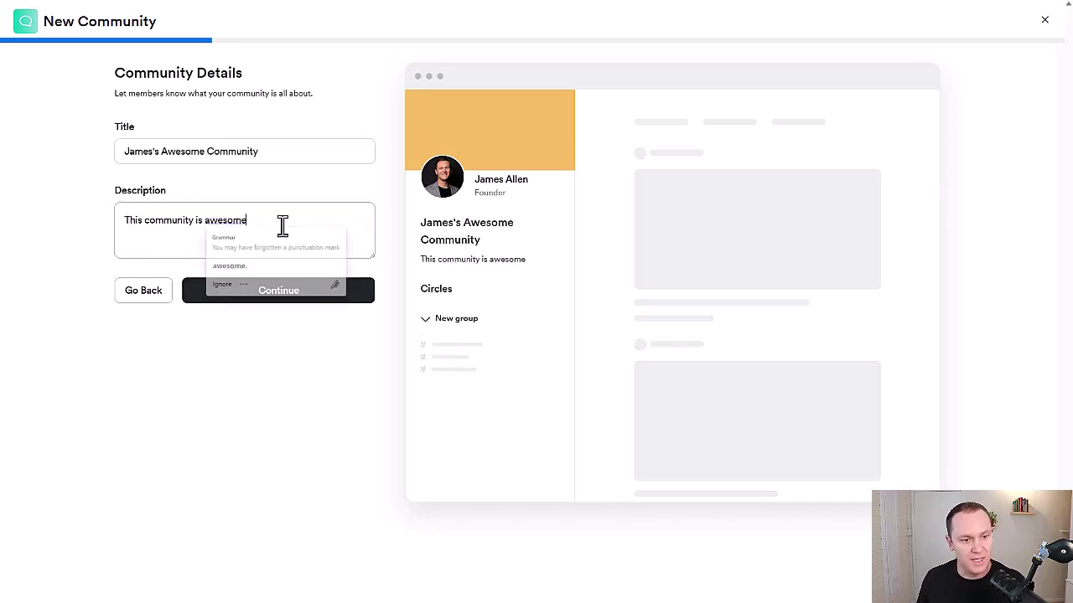
text(!)
click(295, 300)
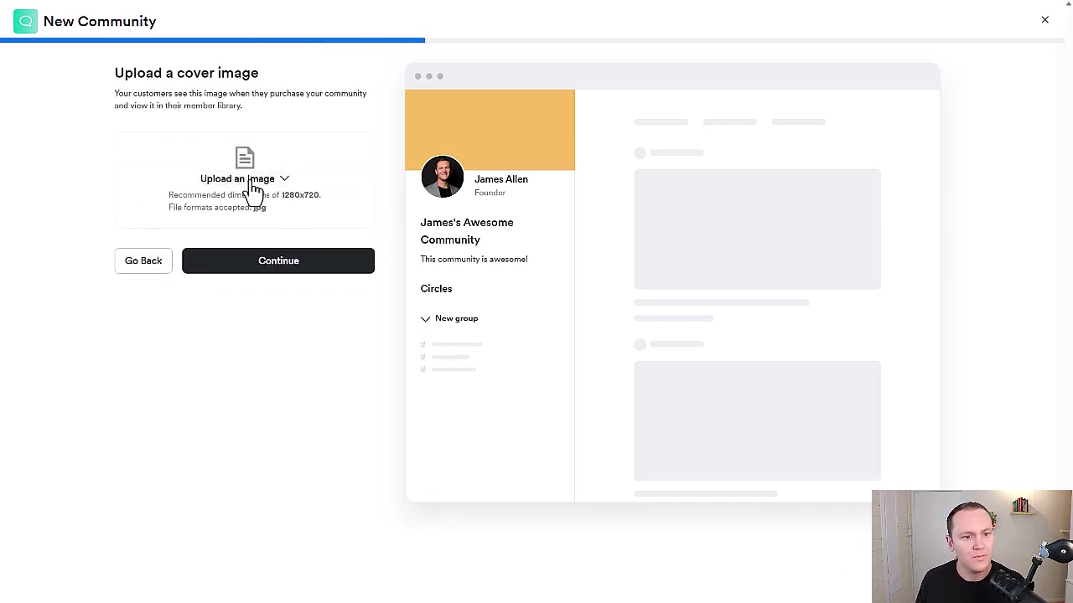
Skip the cover image and name the access group after the owner
click(237, 264)
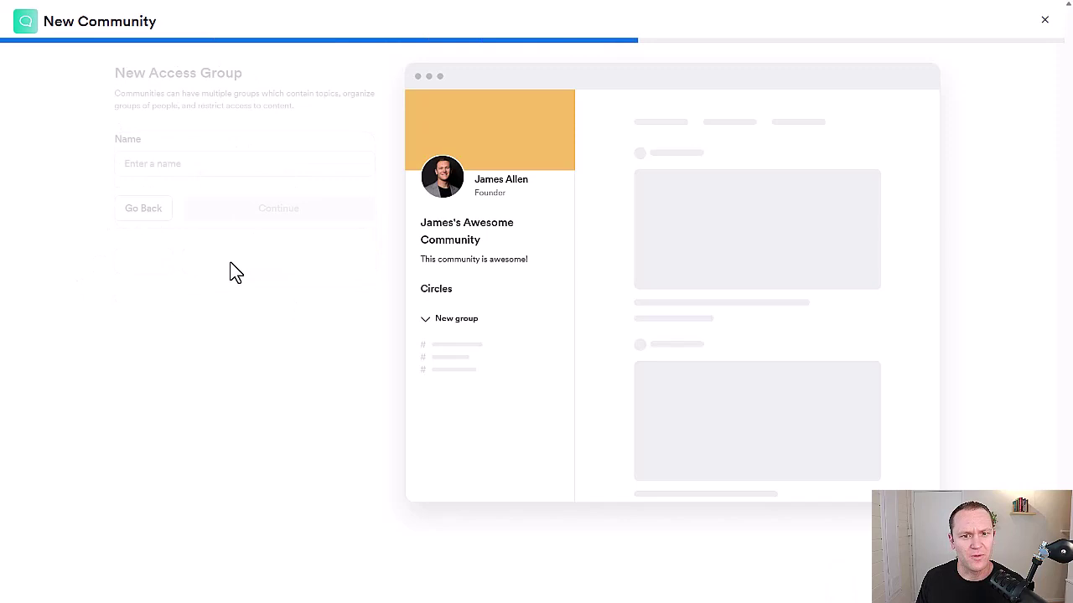
click(179, 166)
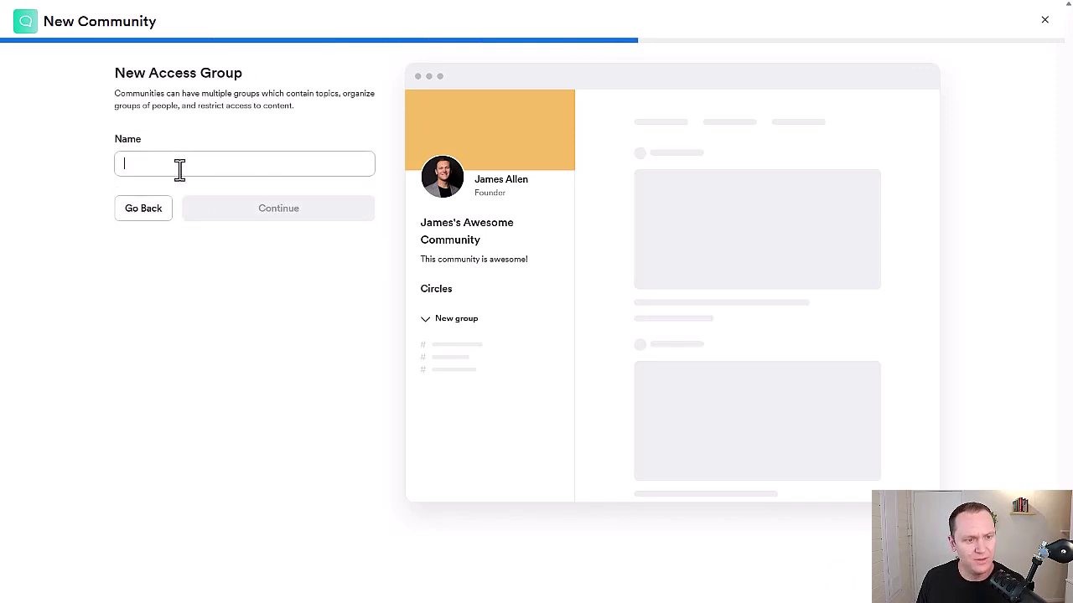
text(James Allen)
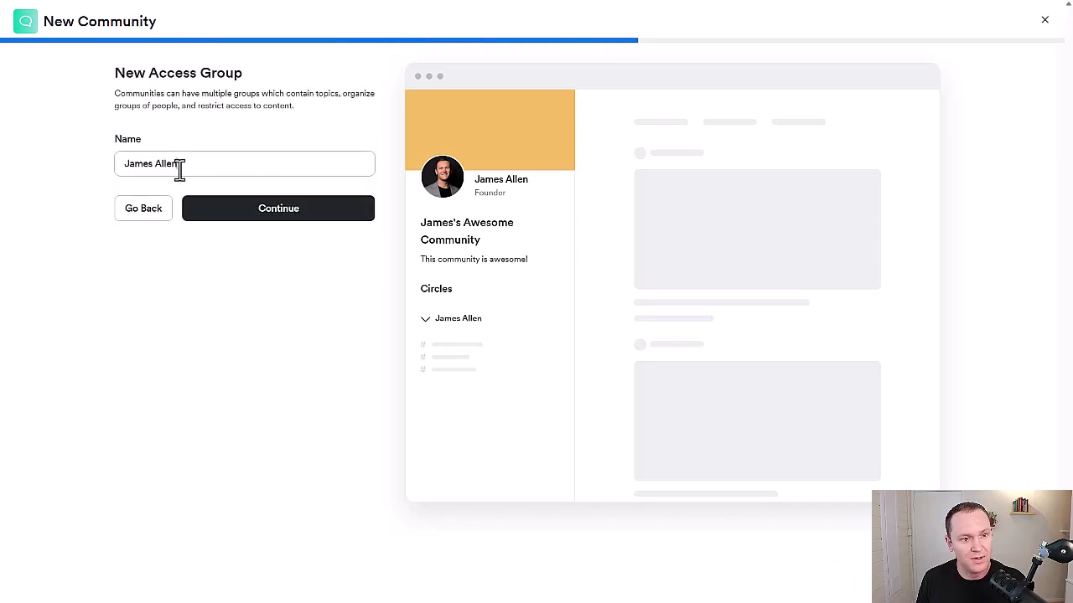
key(Return)
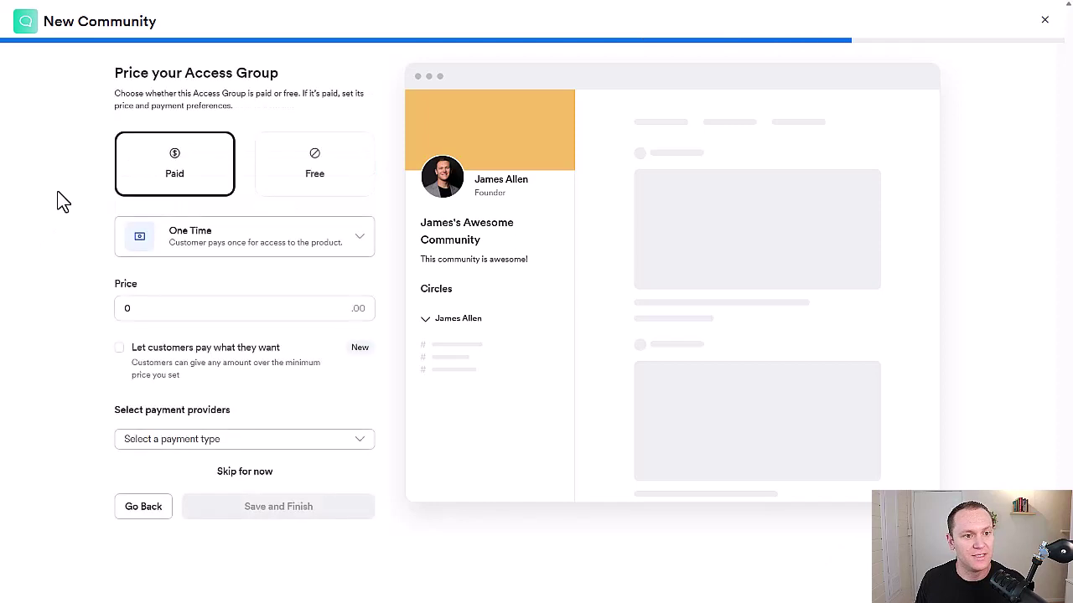
Make the access group paid with Subscription as the payment type
click(330, 178)
click(231, 164)
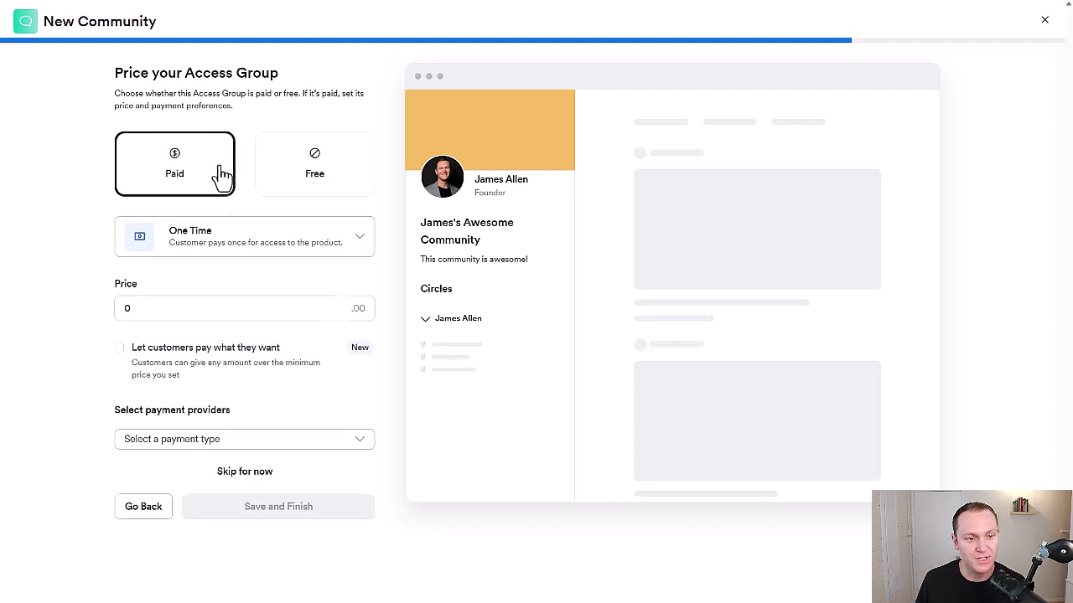
click(225, 251)
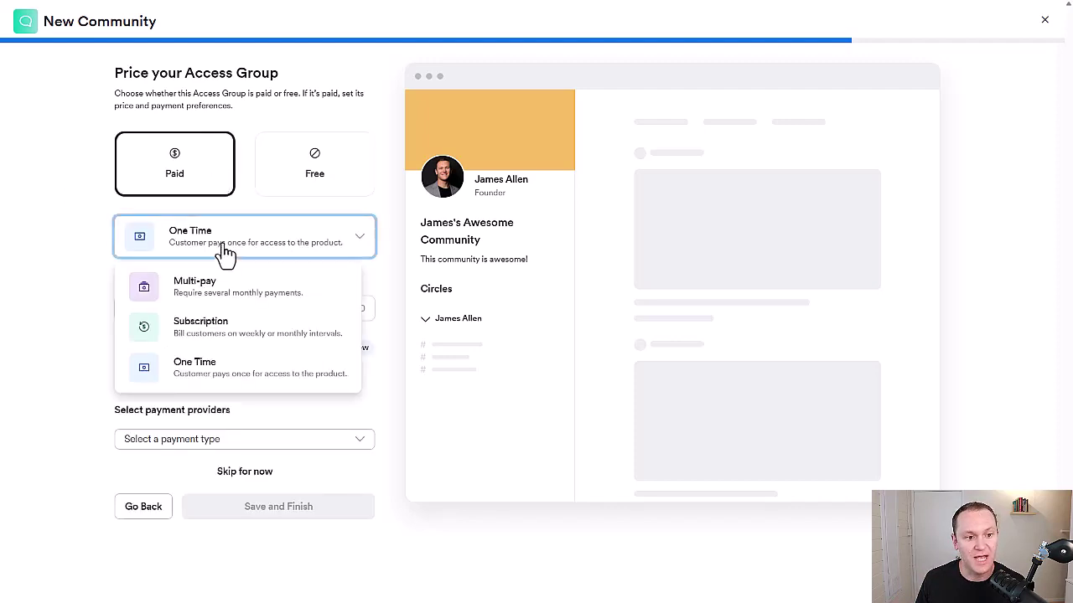
click(229, 325)
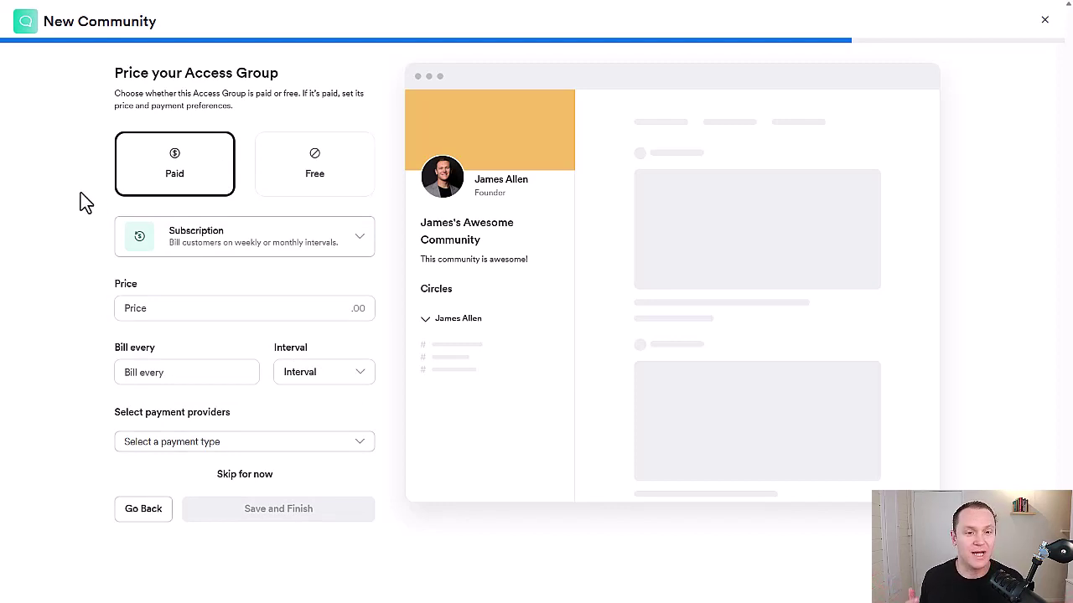
click(256, 240)
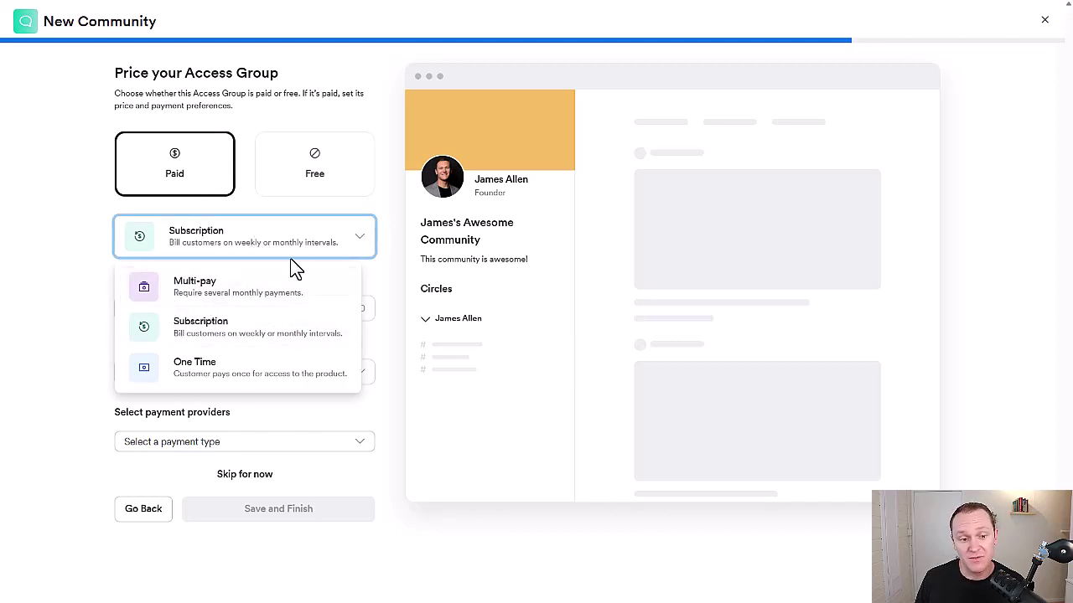
click(210, 241)
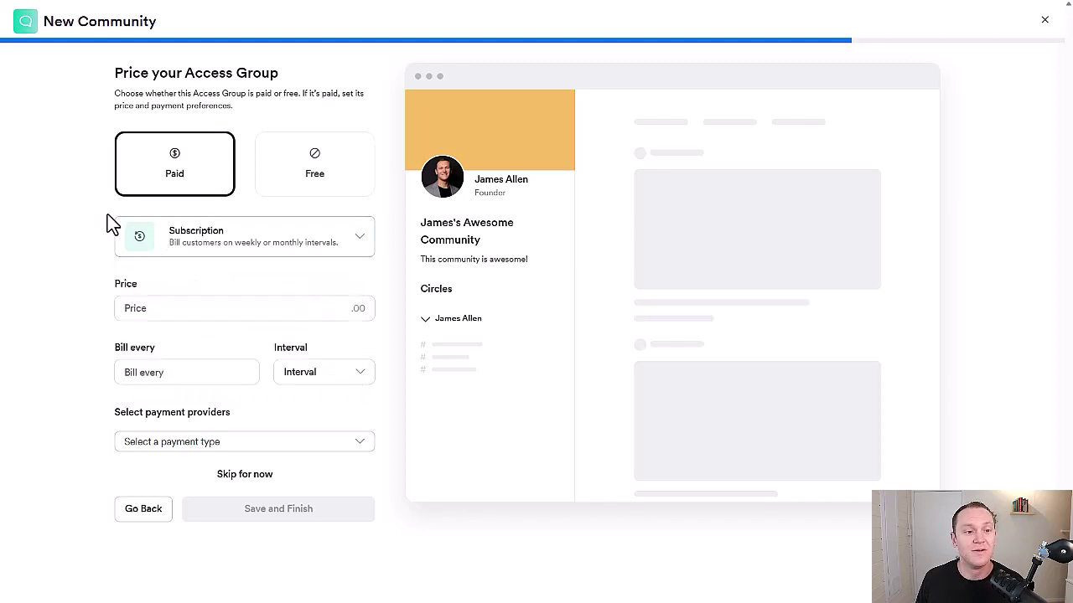
Price the subscription at 47 billed every 1 month through Stripe, and save
click(150, 308)
text(47)
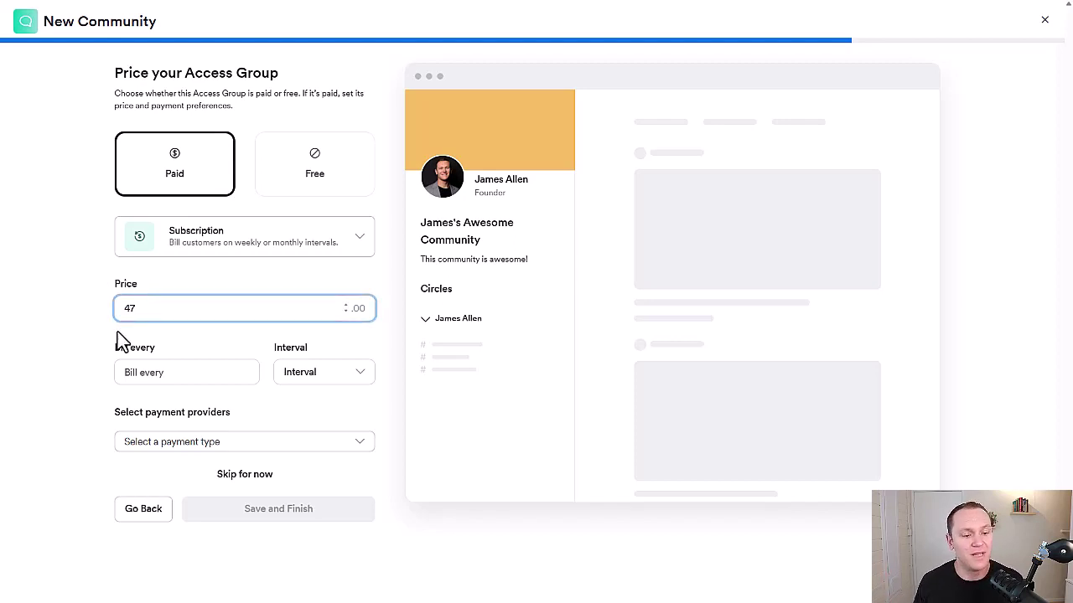
click(163, 366)
text(30)
click(325, 371)
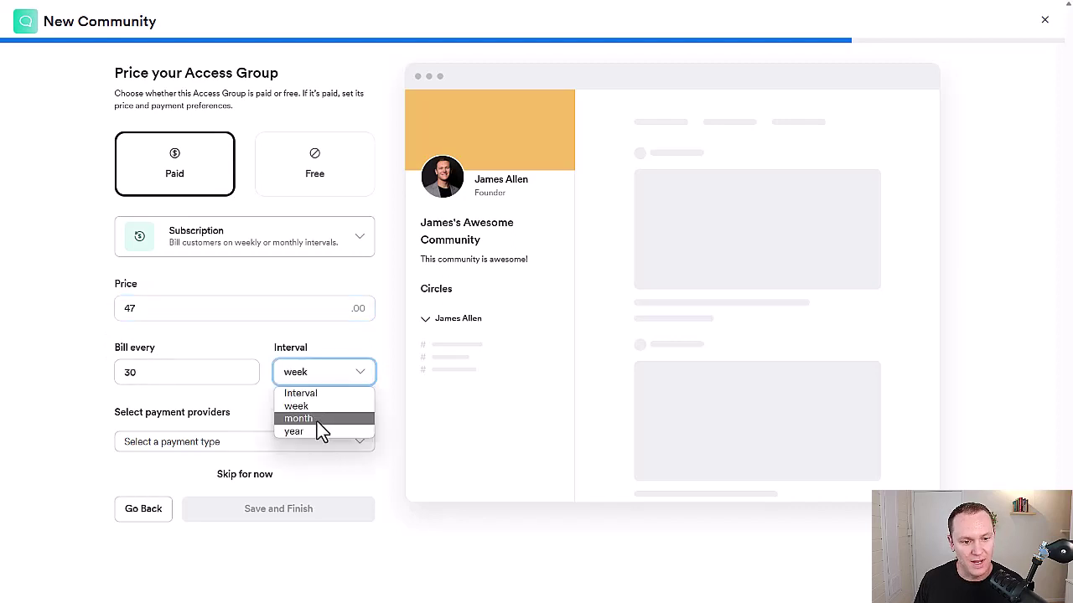
click(317, 420)
double_click(116, 372)
text(1)
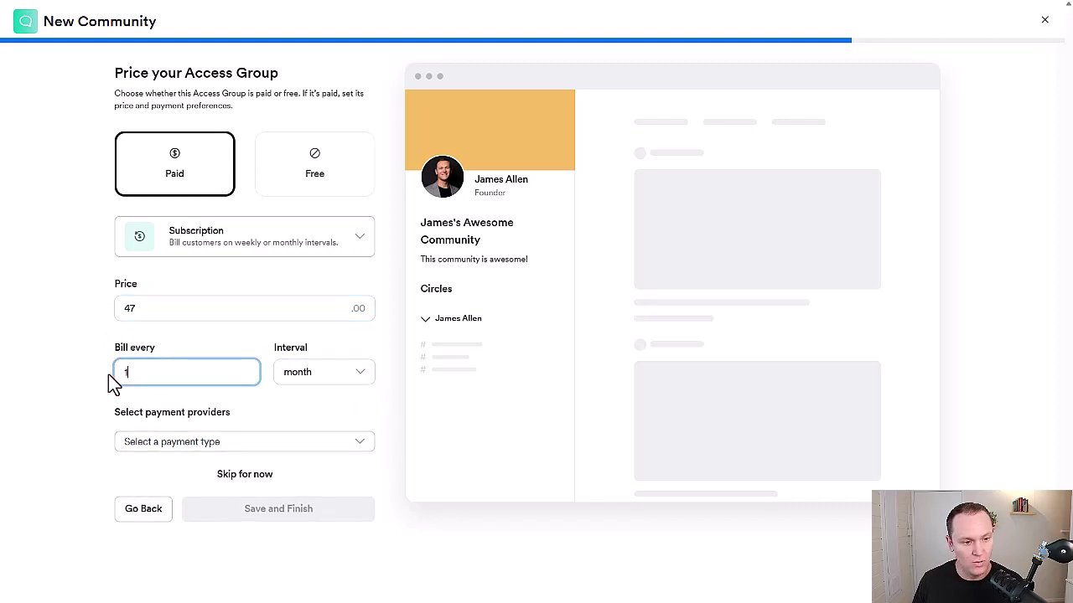
click(179, 441)
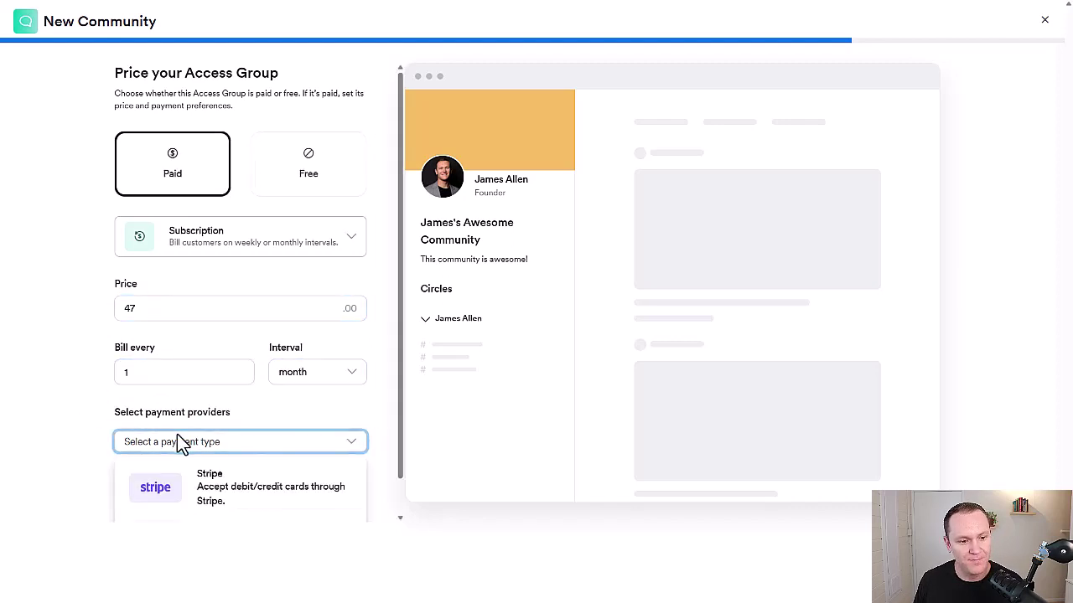
click(167, 500)
click(265, 538)
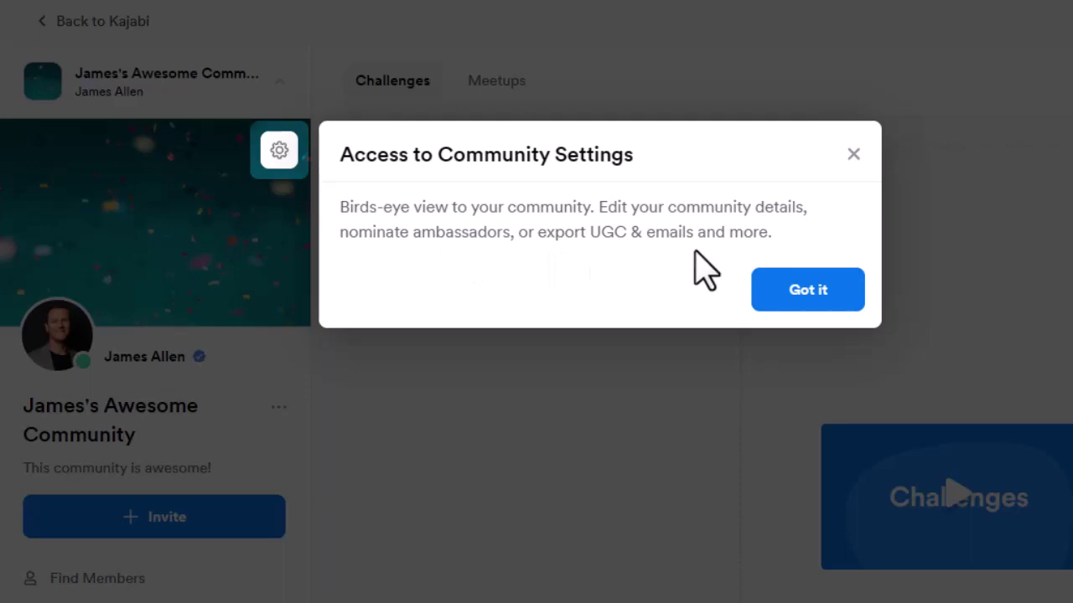
Dismiss the community settings, create button and circles tour tips and the Ask us anything message
click(795, 295)
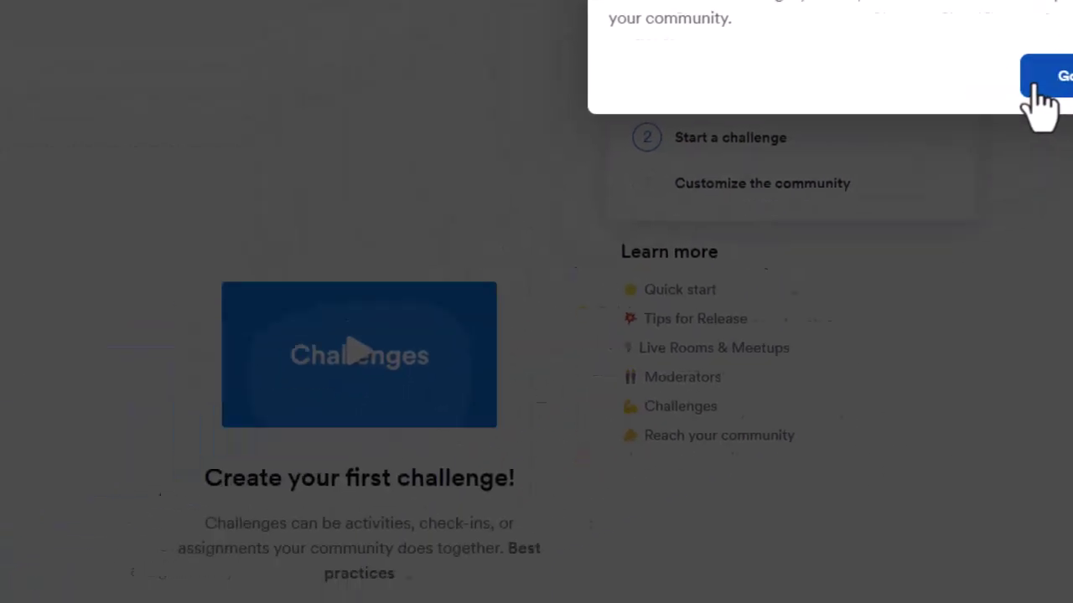
click(754, 220)
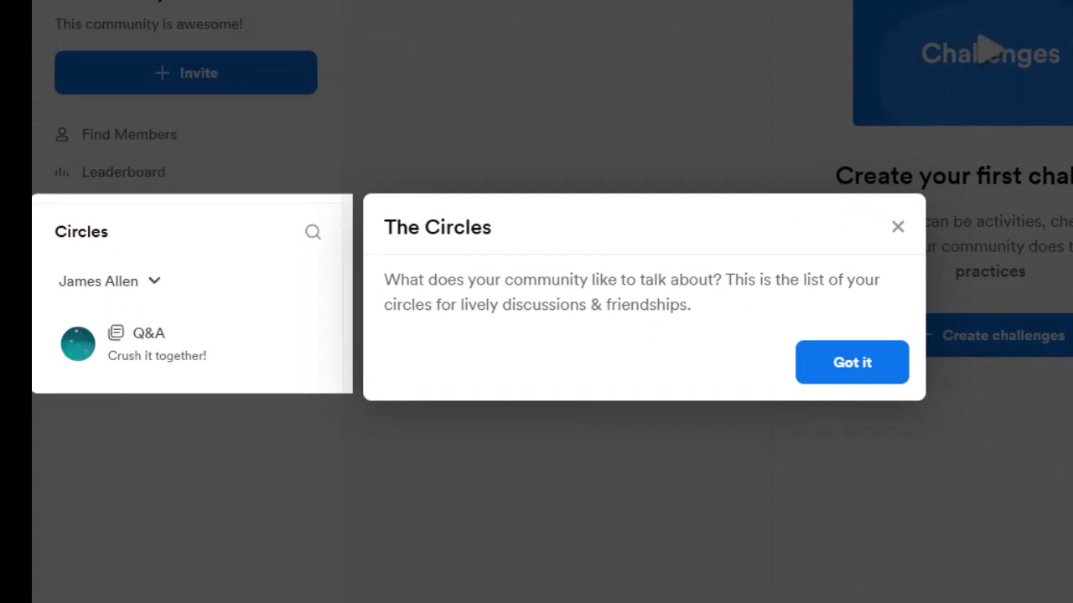
click(865, 370)
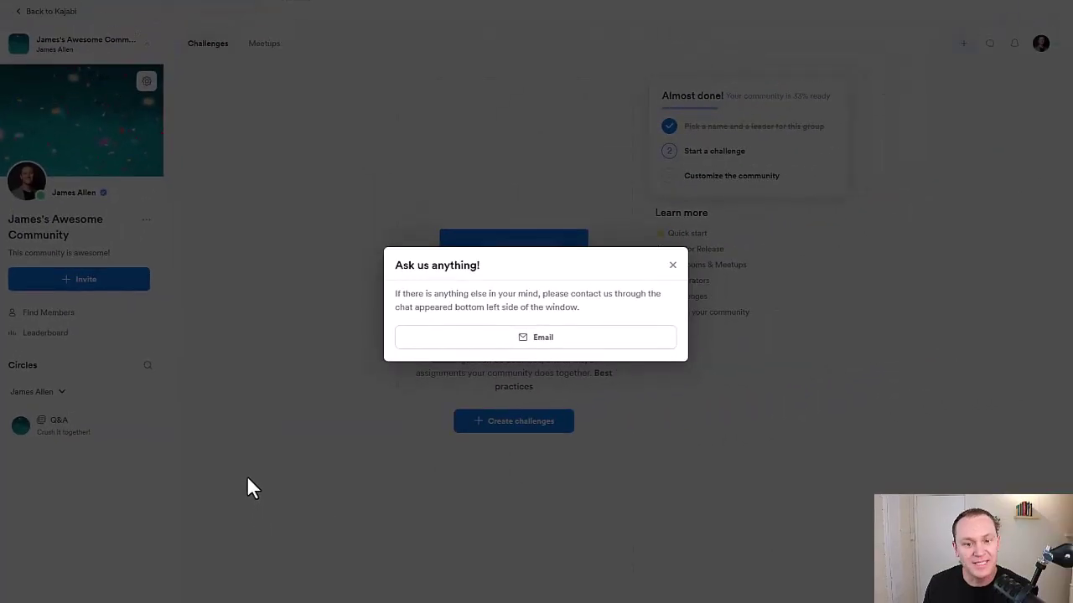
click(672, 266)
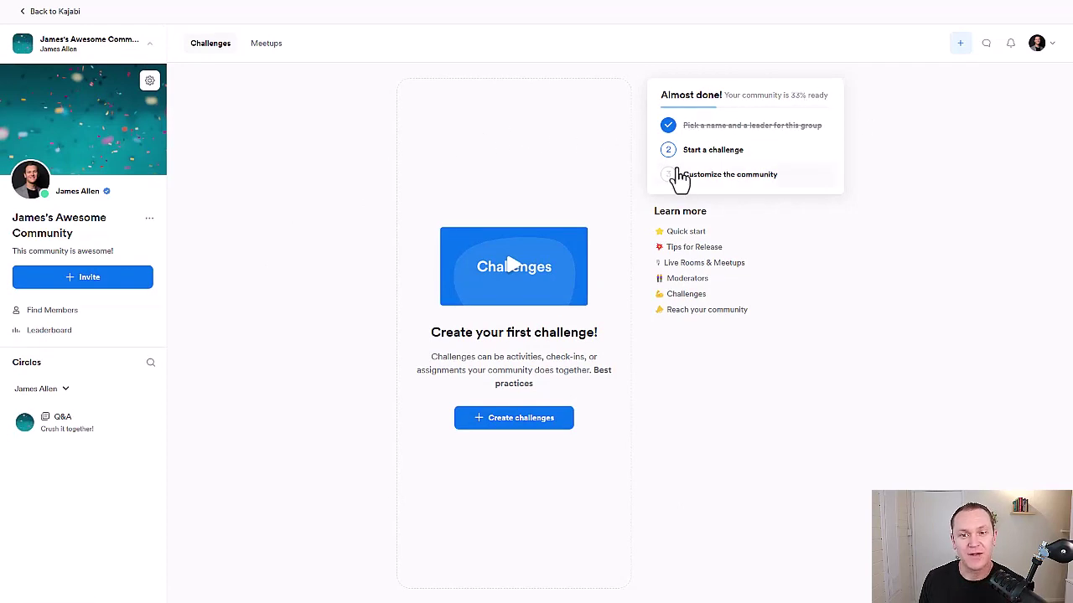
Start a new challenge set to recur every week for 4 weeks
click(494, 423)
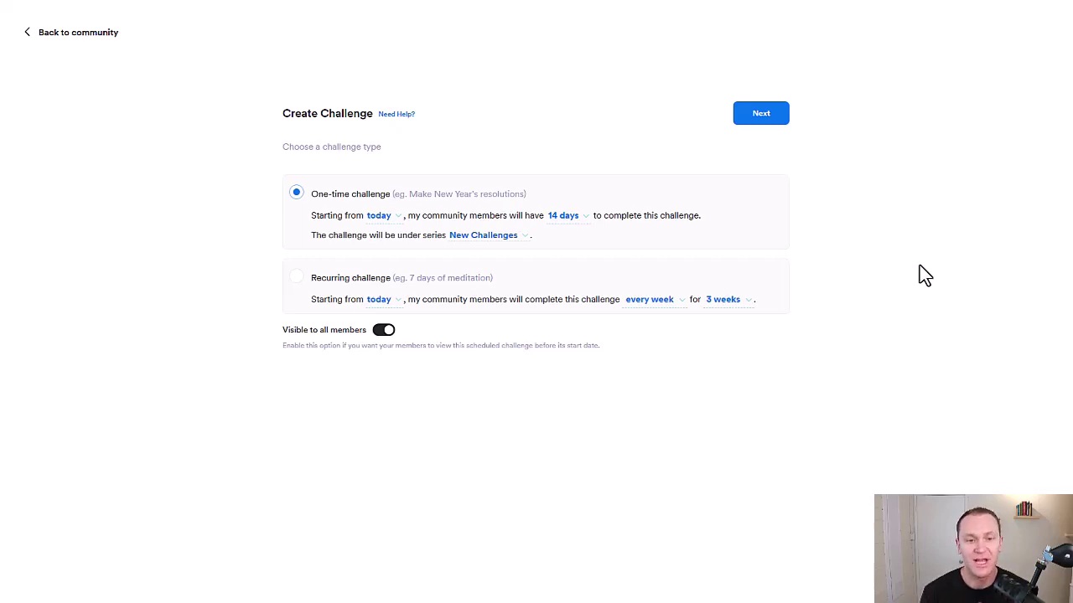
click(296, 278)
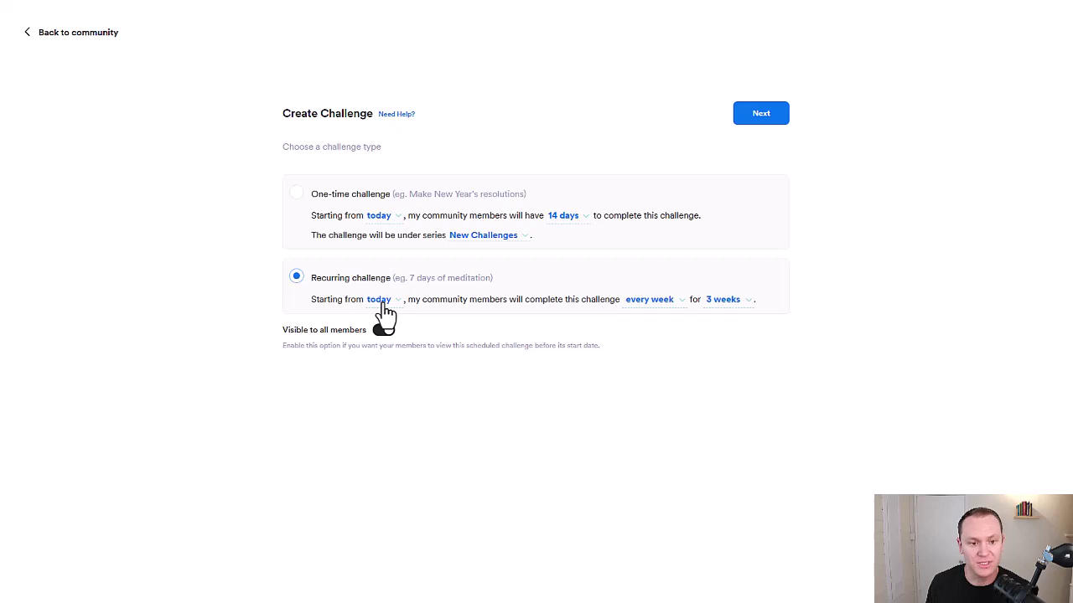
click(652, 304)
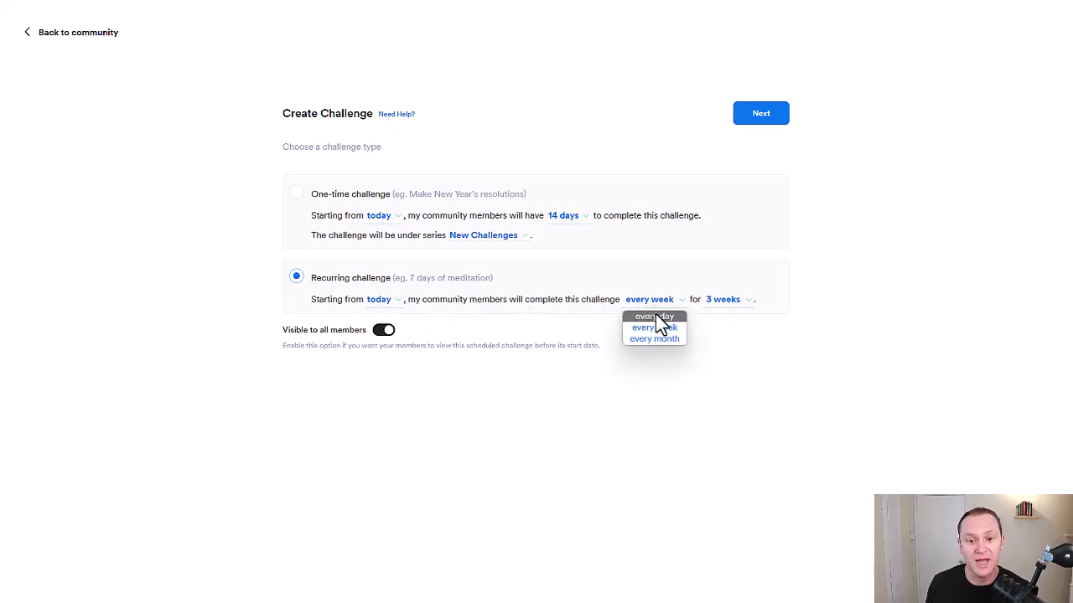
click(667, 329)
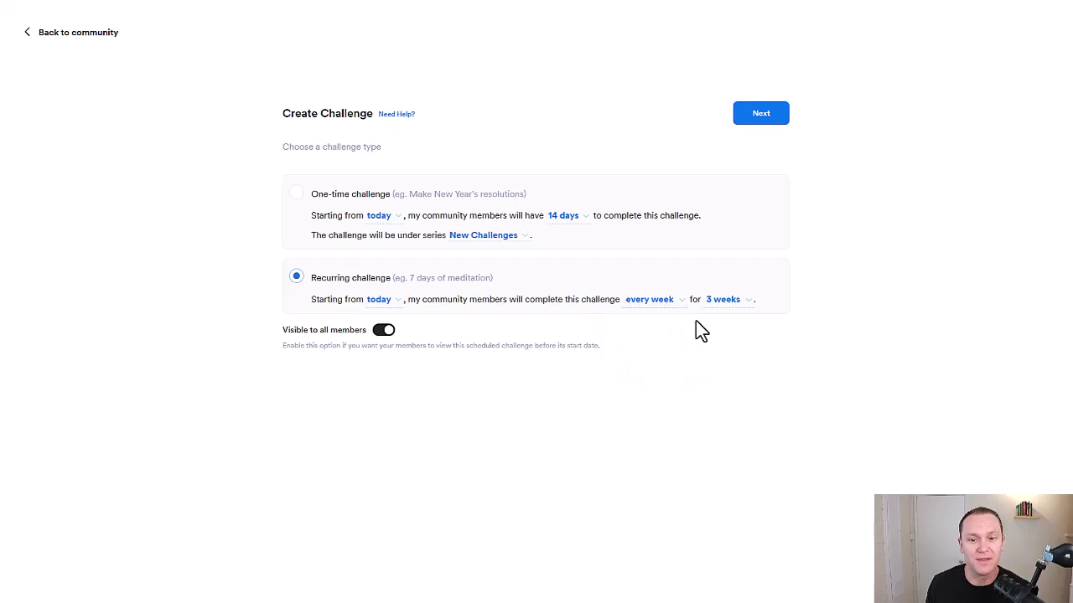
click(722, 301)
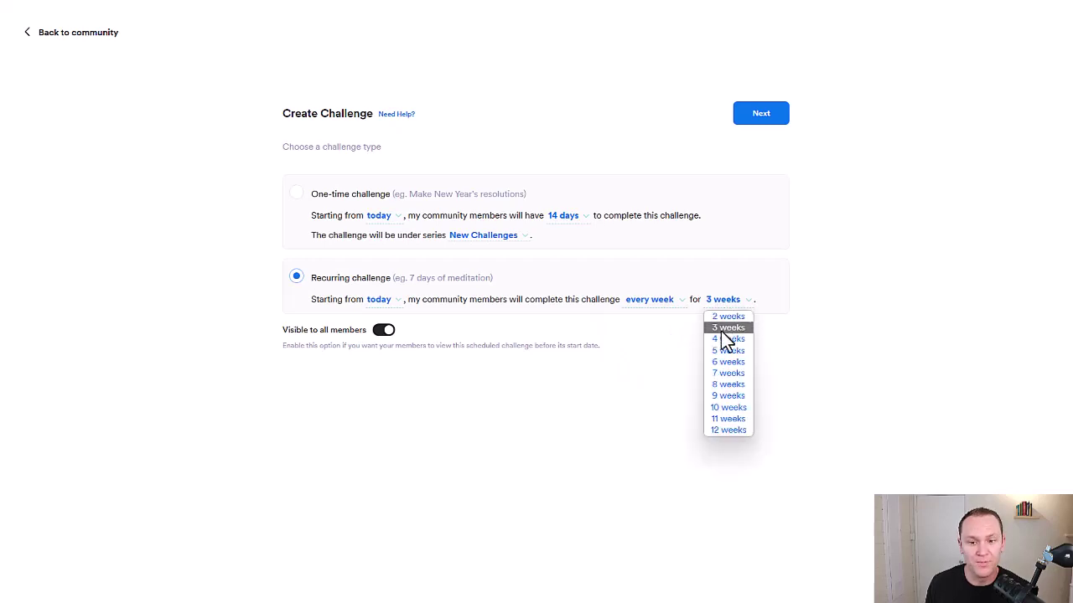
click(724, 338)
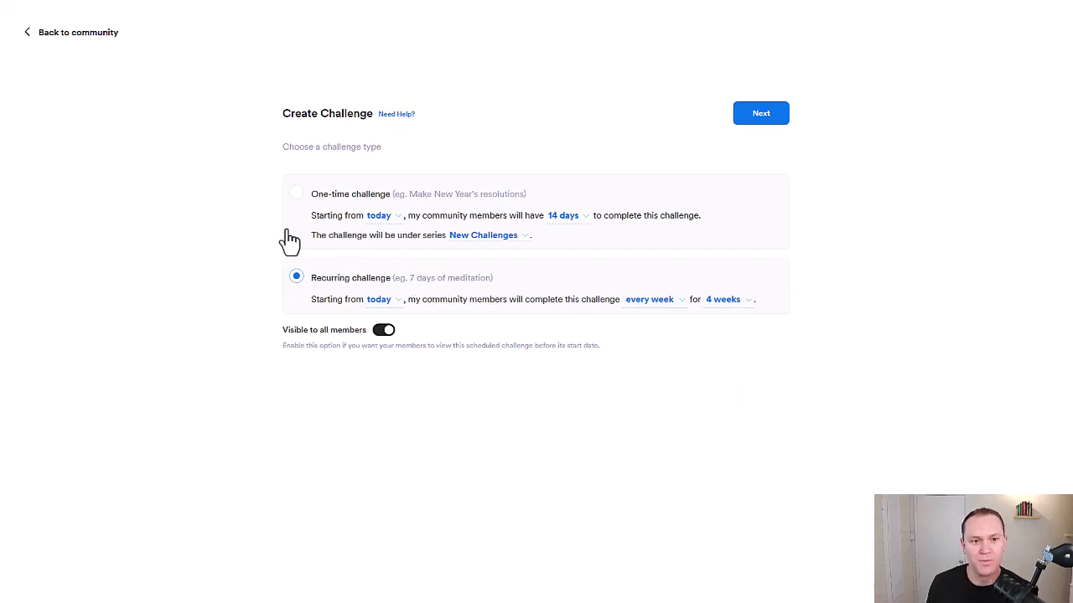
Switch to a one-time 14-day challenge starting today and begin a new challenge series
click(297, 193)
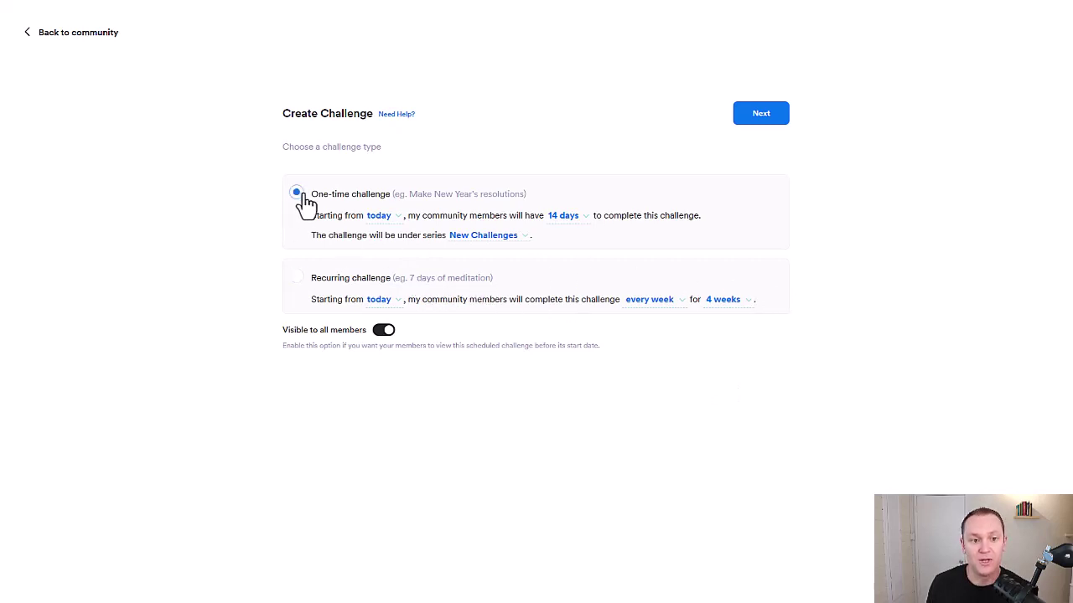
click(379, 217)
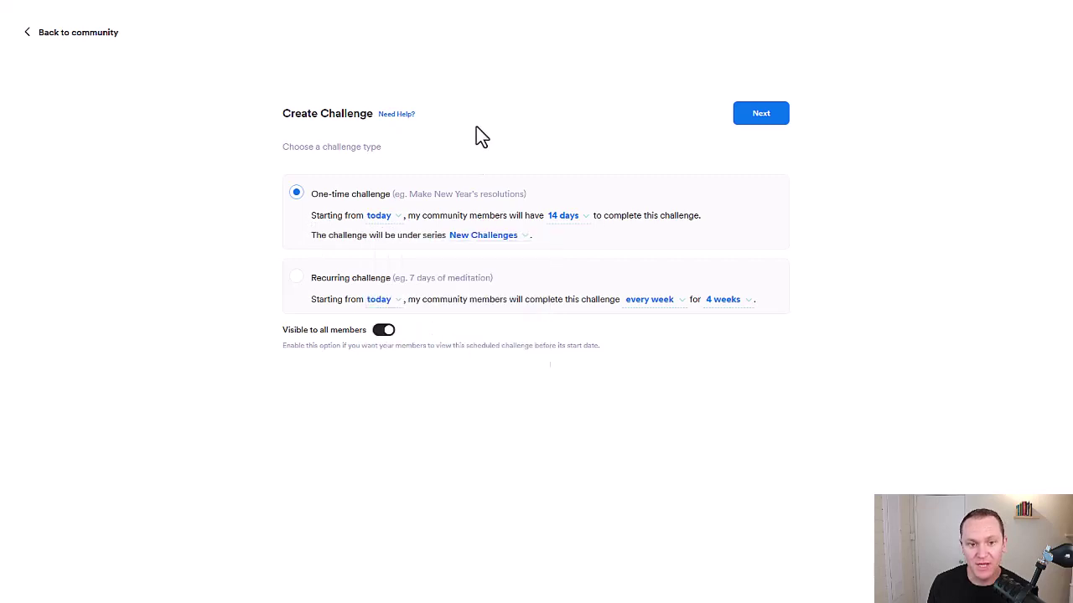
click(389, 217)
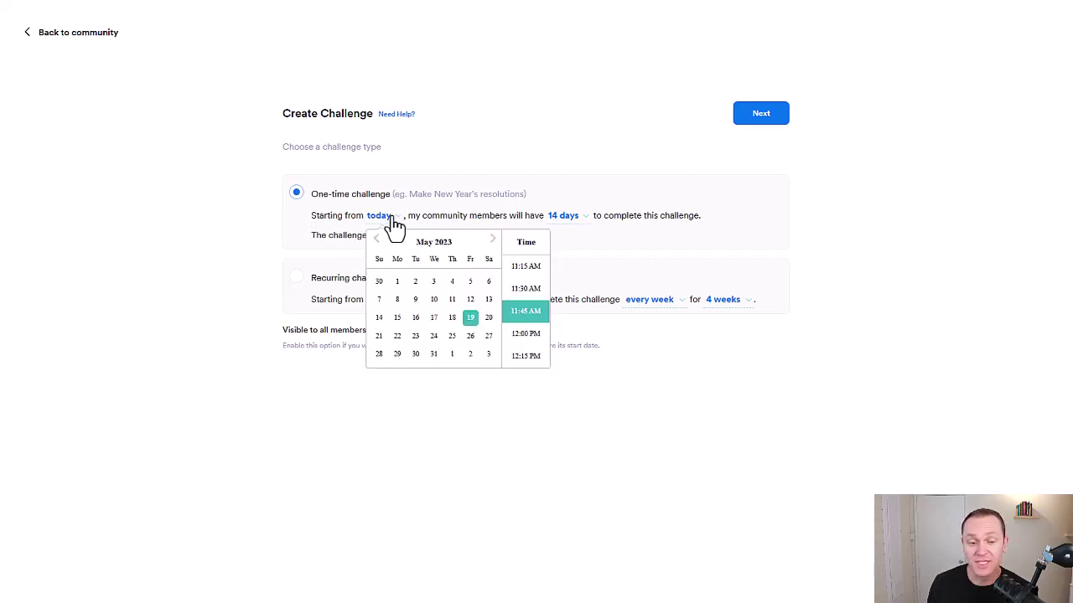
click(470, 116)
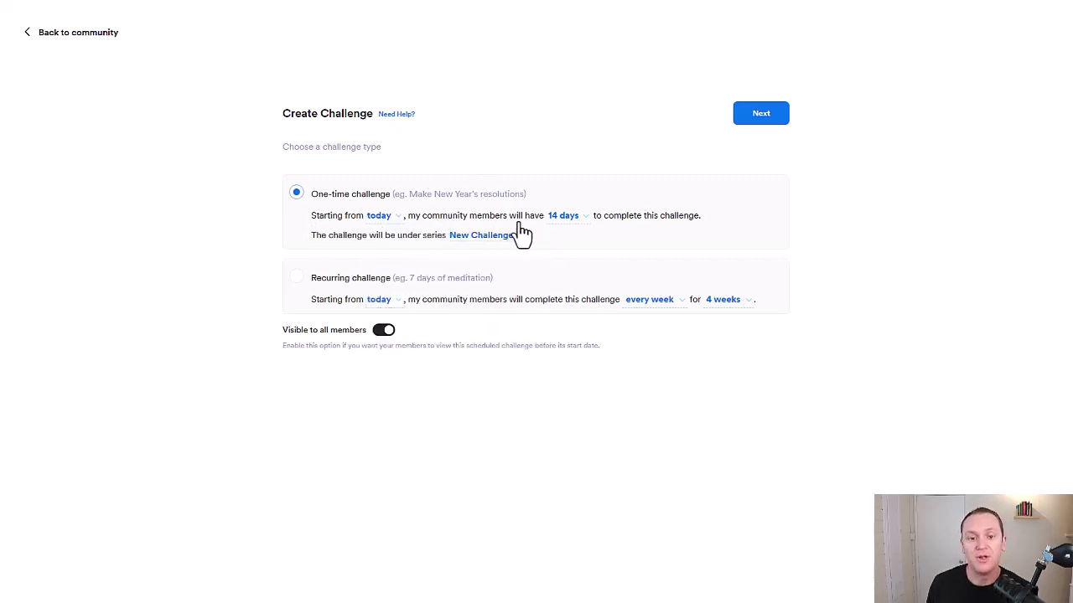
click(553, 220)
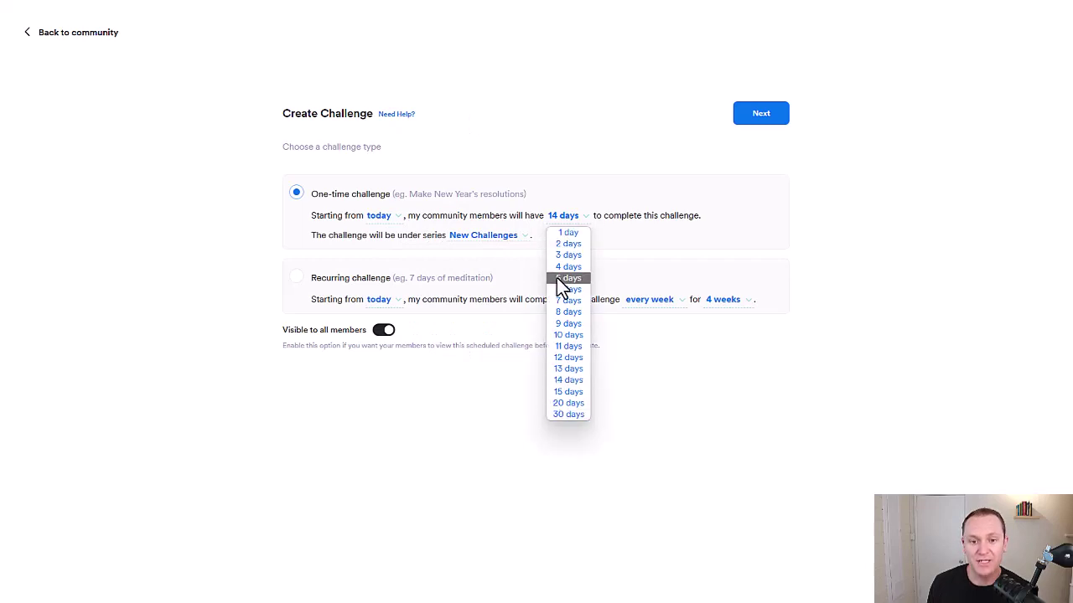
click(563, 378)
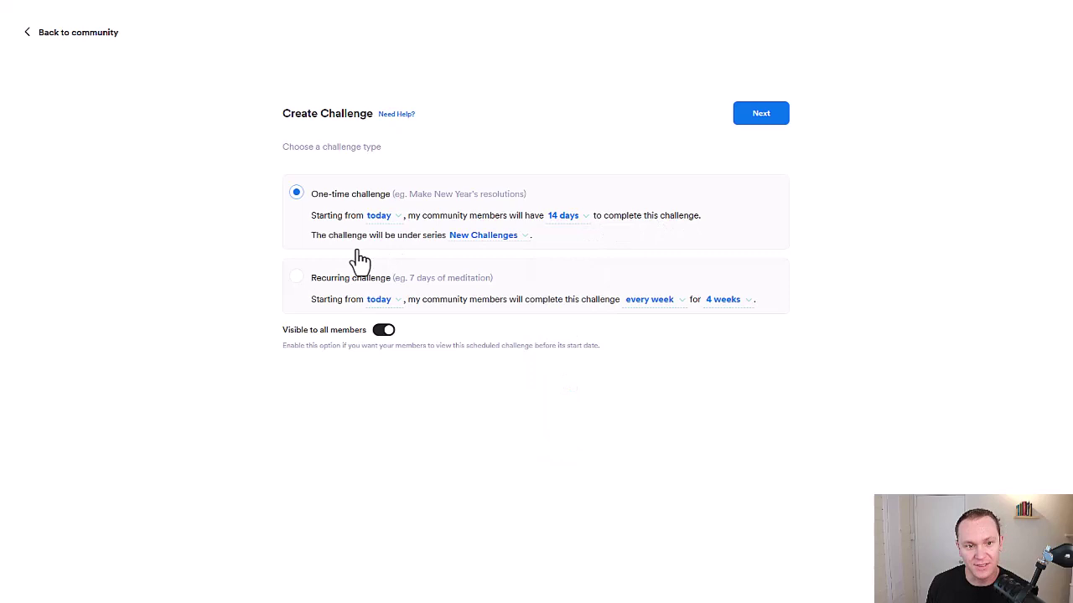
click(467, 240)
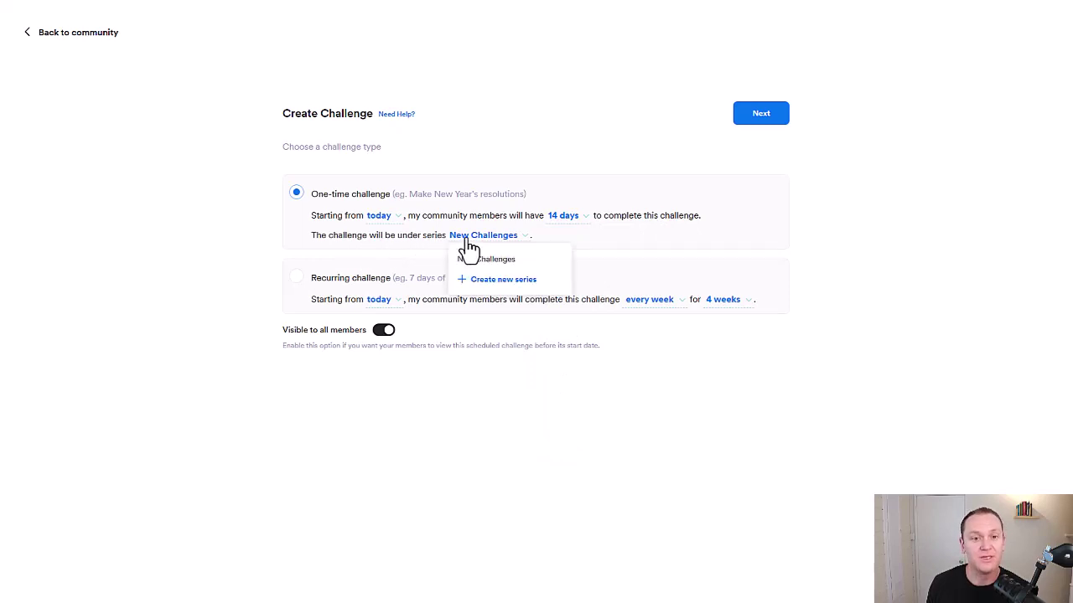
click(496, 285)
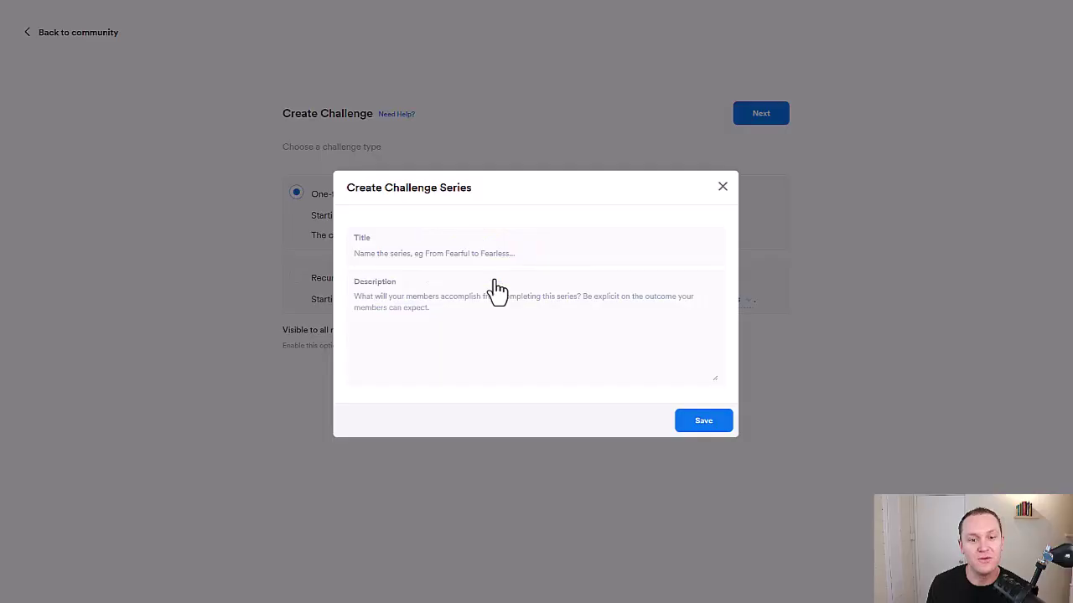
Close the Create Challenge Series form unsaved and continue to the template gallery
click(459, 254)
click(480, 210)
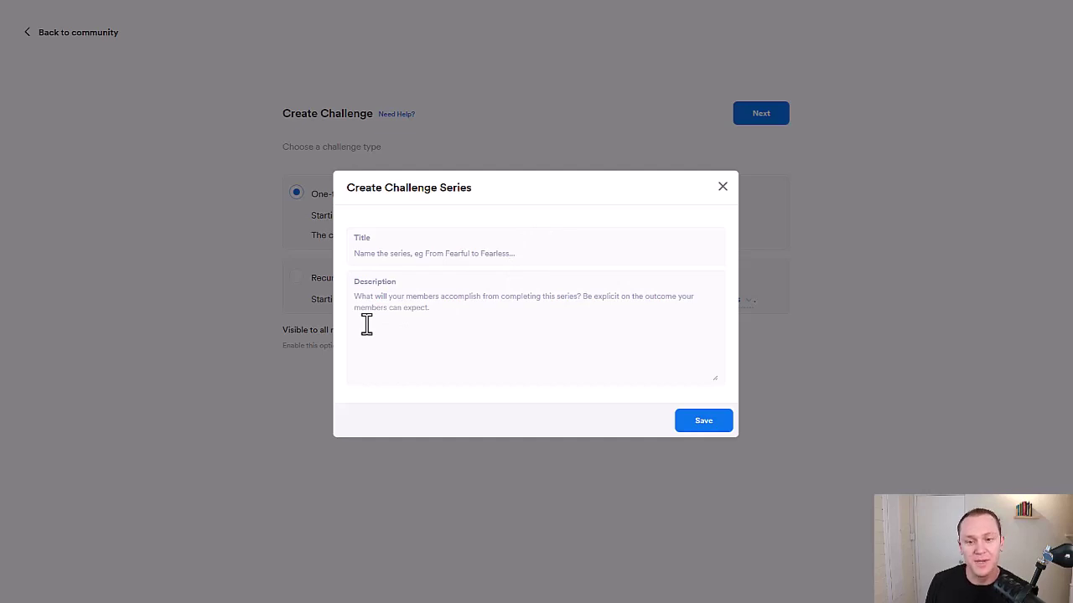
click(722, 186)
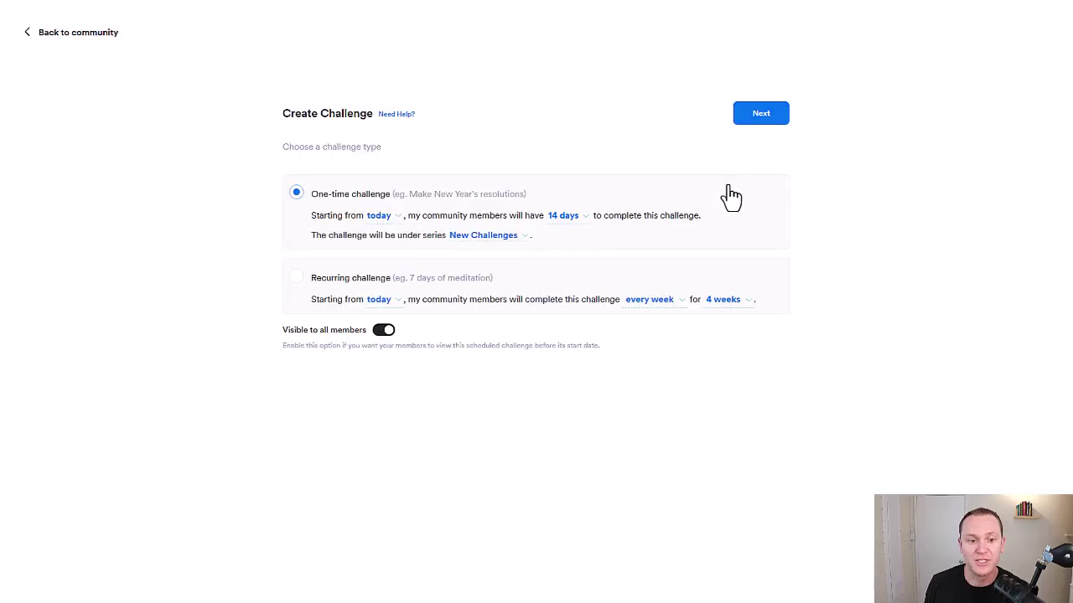
click(760, 121)
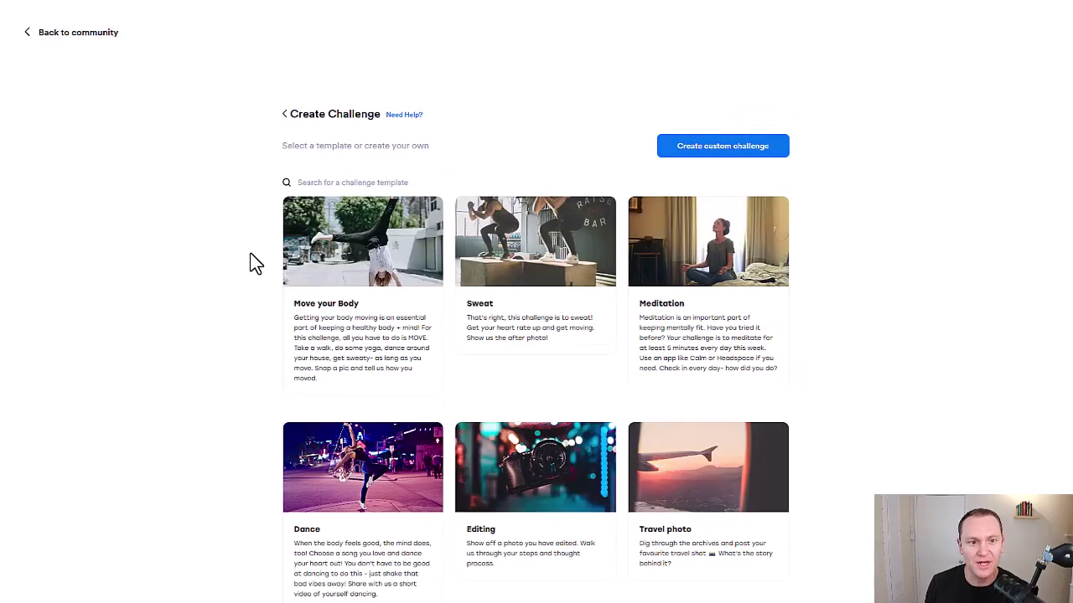
Pick the Productivity Tips template, review its prefilled title and description, and continue to media
scroll(252, 259, down, 1)
scroll(256, 262, down, 4)
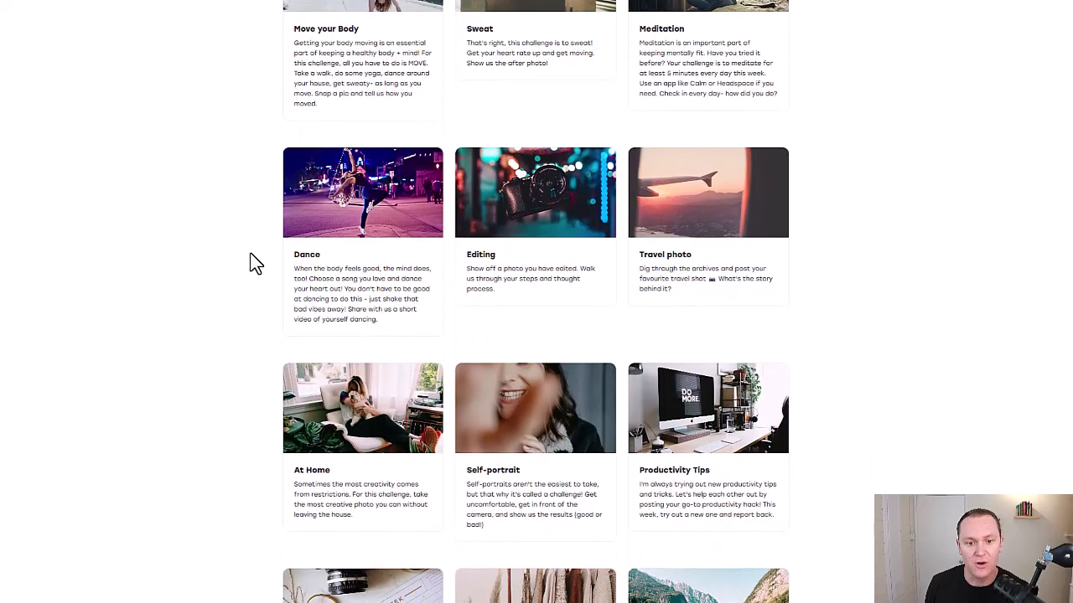
scroll(249, 263, down, 2)
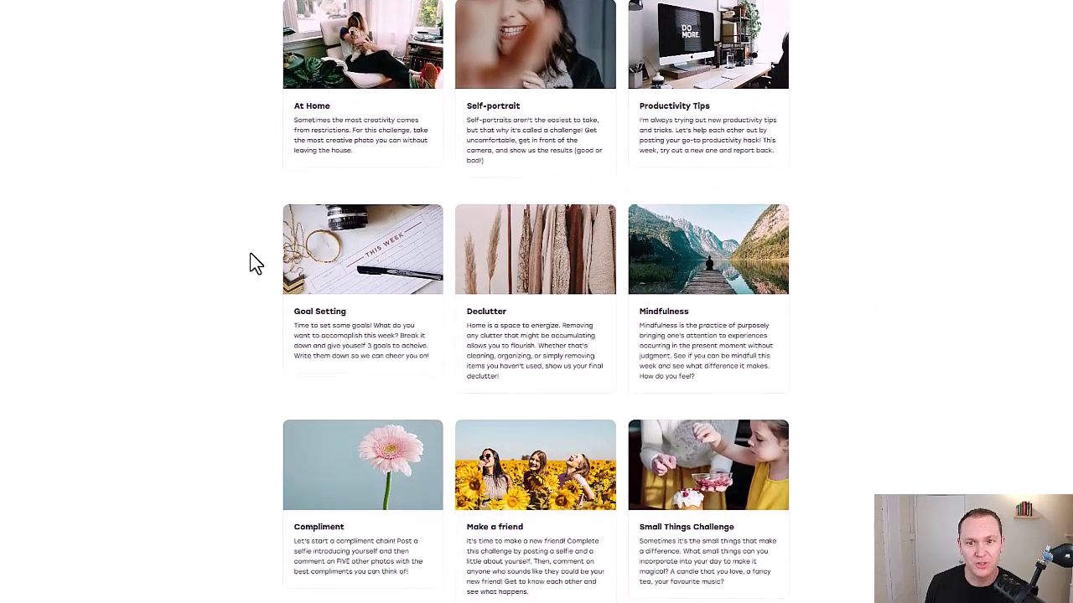
scroll(537, 179, up, 1)
click(700, 179)
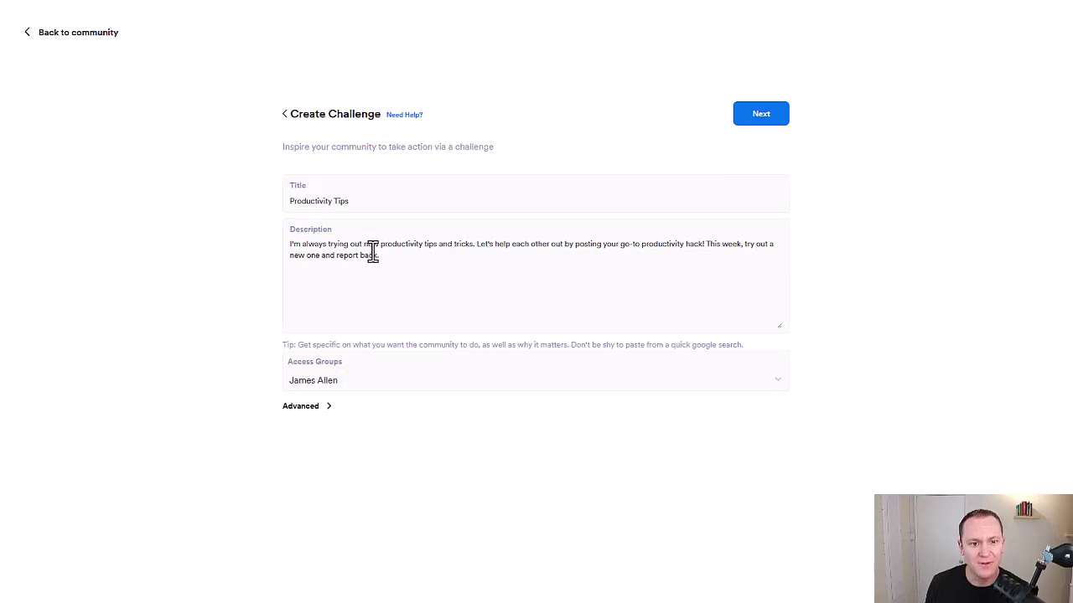
drag(400, 259, 246, 255)
click(246, 255)
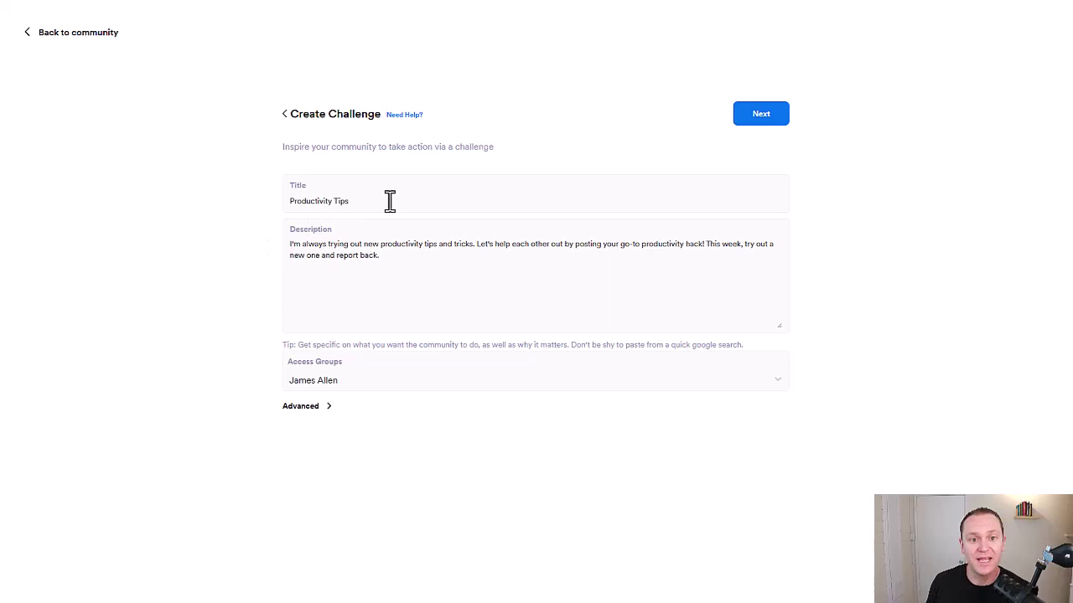
click(743, 122)
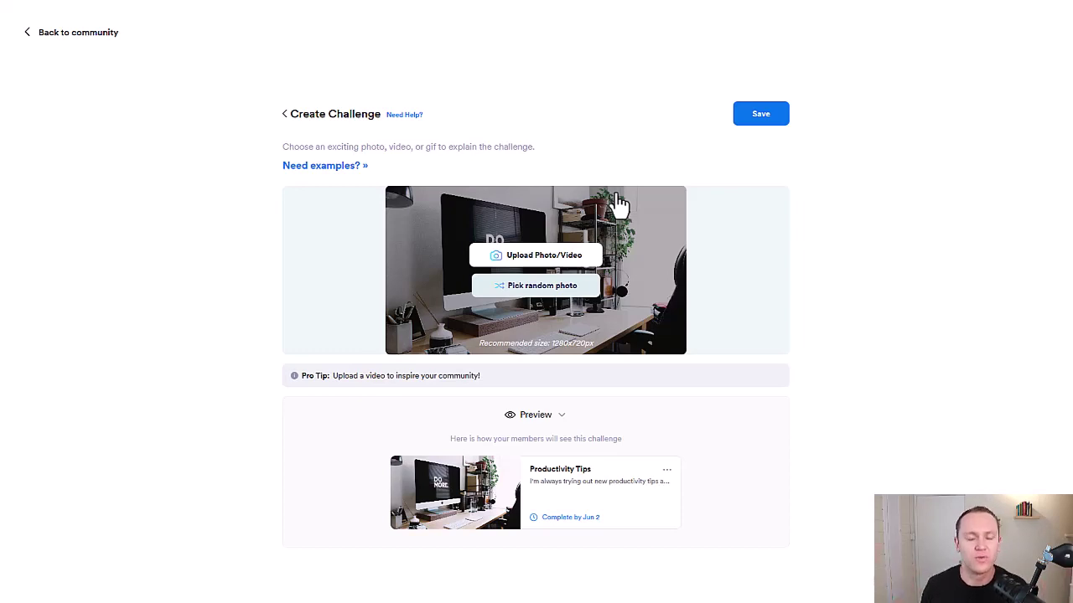
Publish the Productivity Tips challenge with the suggested desk photo
click(763, 115)
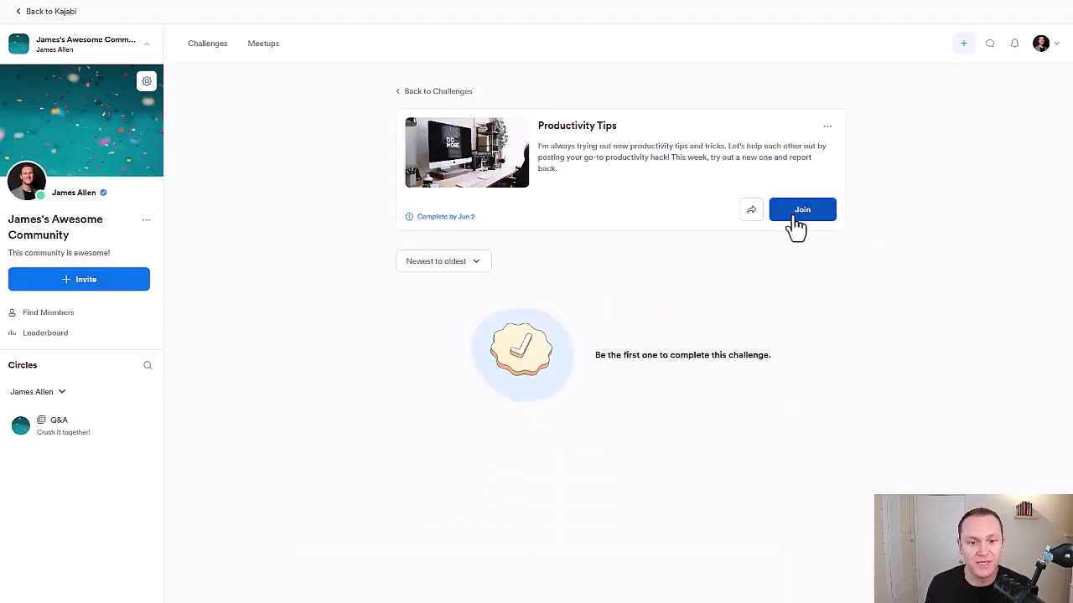
Join the Productivity Tips challenge and bring up the list of things to create
click(440, 261)
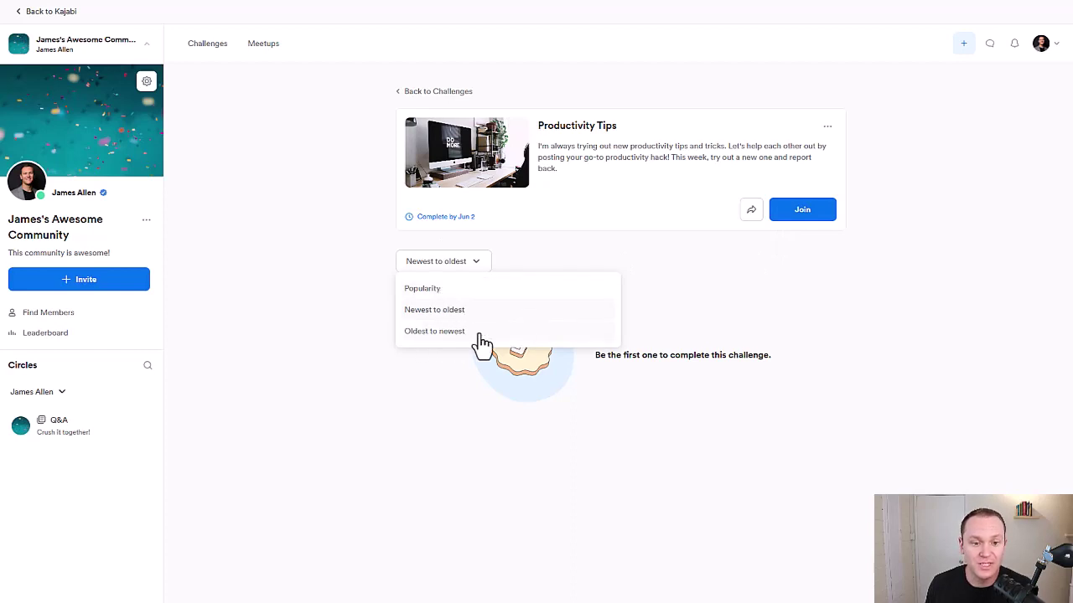
click(299, 290)
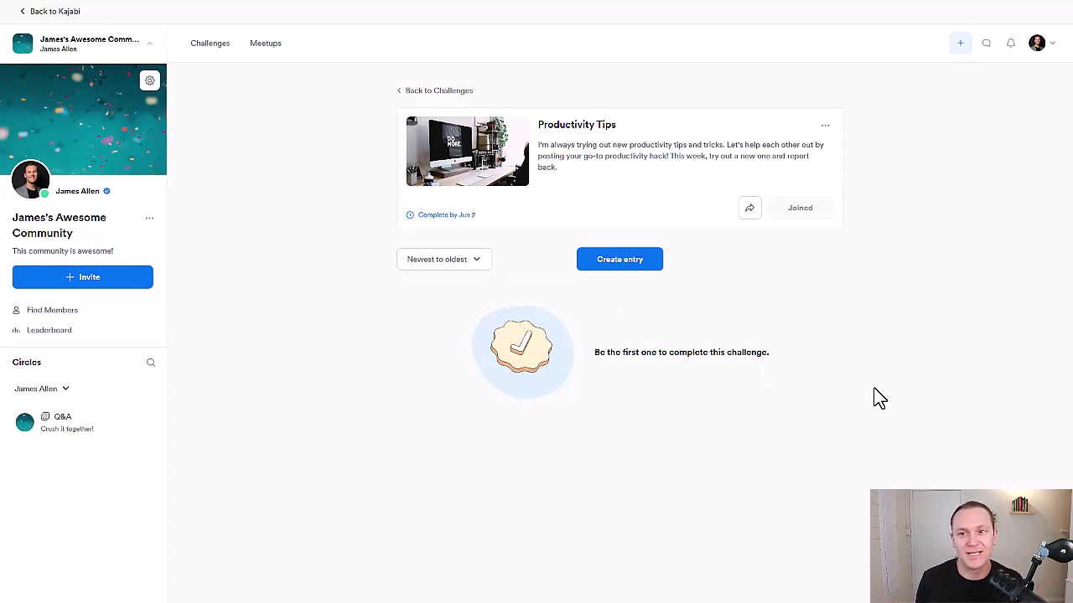
click(962, 51)
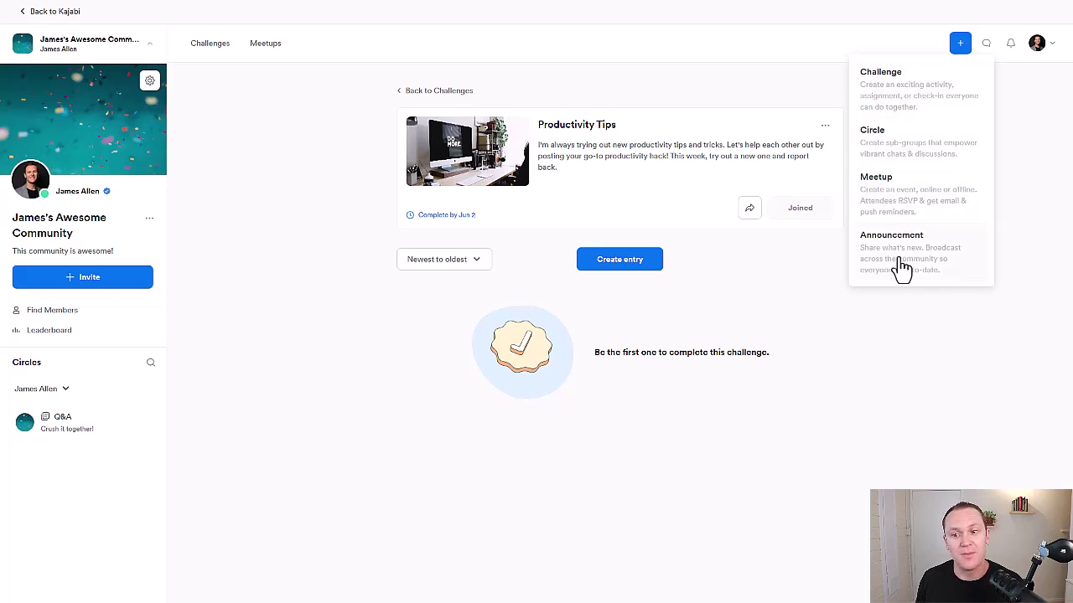
click(928, 262)
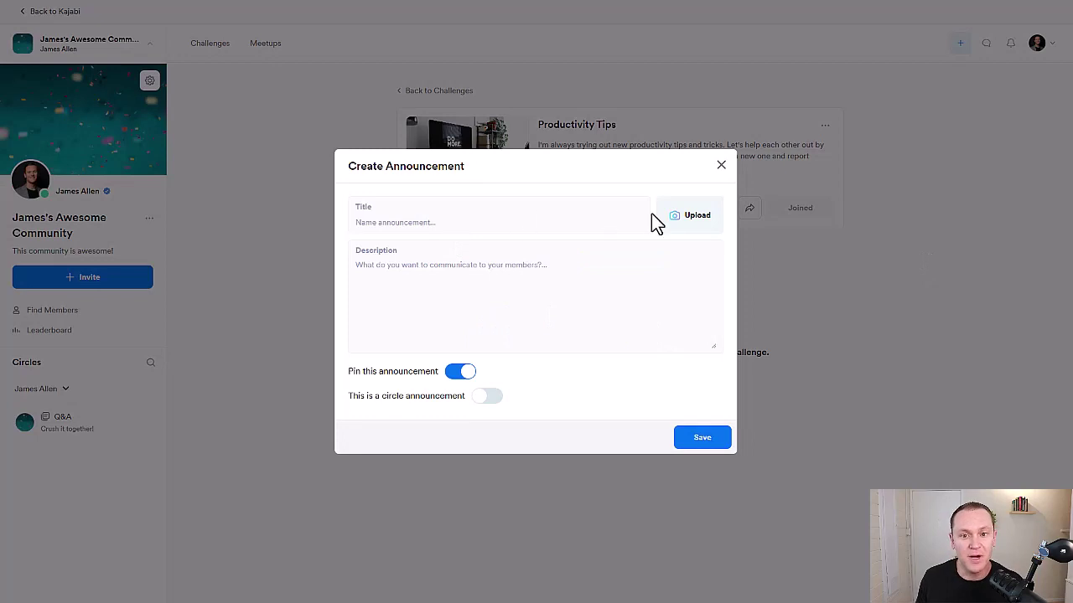
click(721, 167)
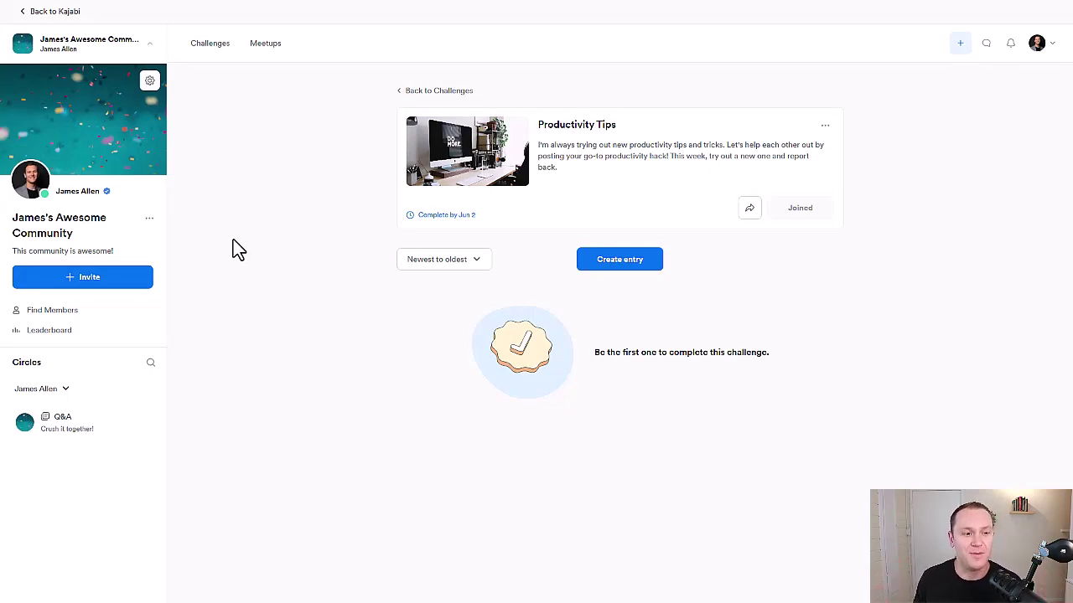
Copy the community invite link from the Share the community dialog, then close it
click(79, 285)
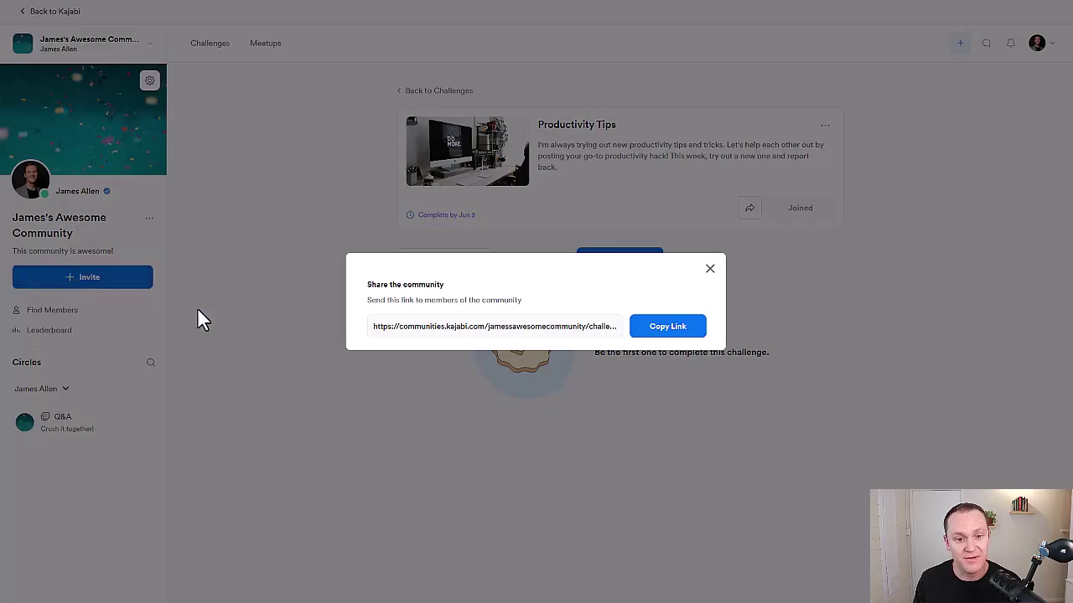
drag(390, 328, 751, 335)
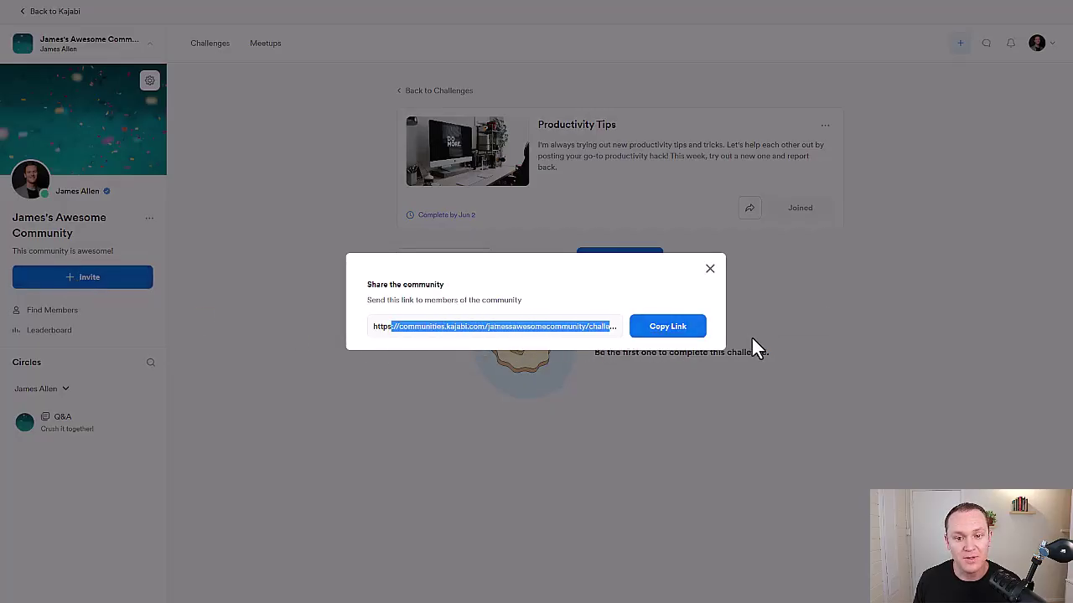
click(560, 275)
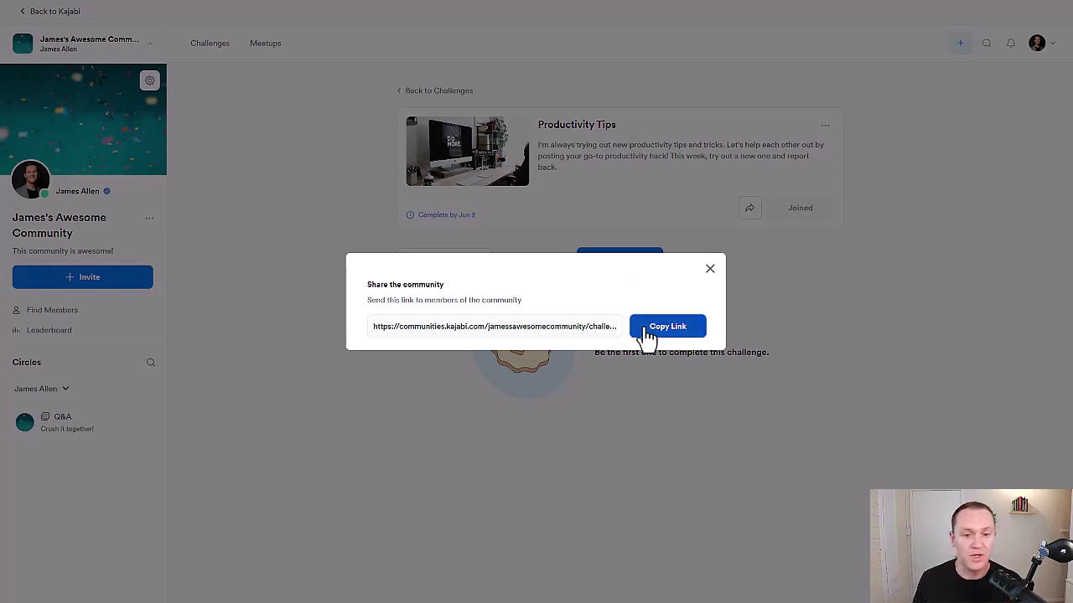
click(710, 272)
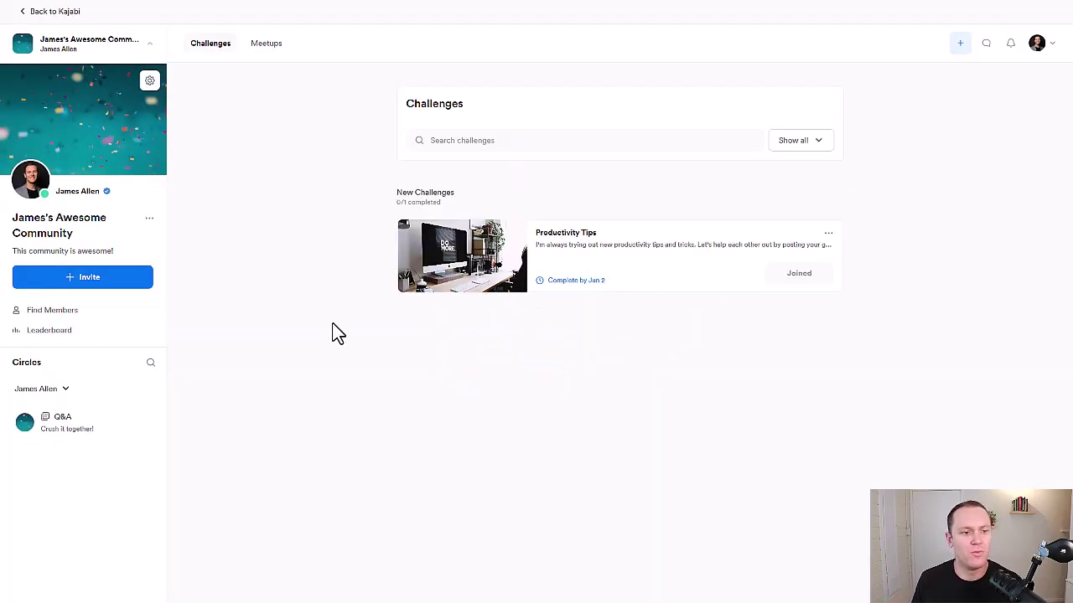
Open the community's admin Settings from the menu beside its name
click(150, 218)
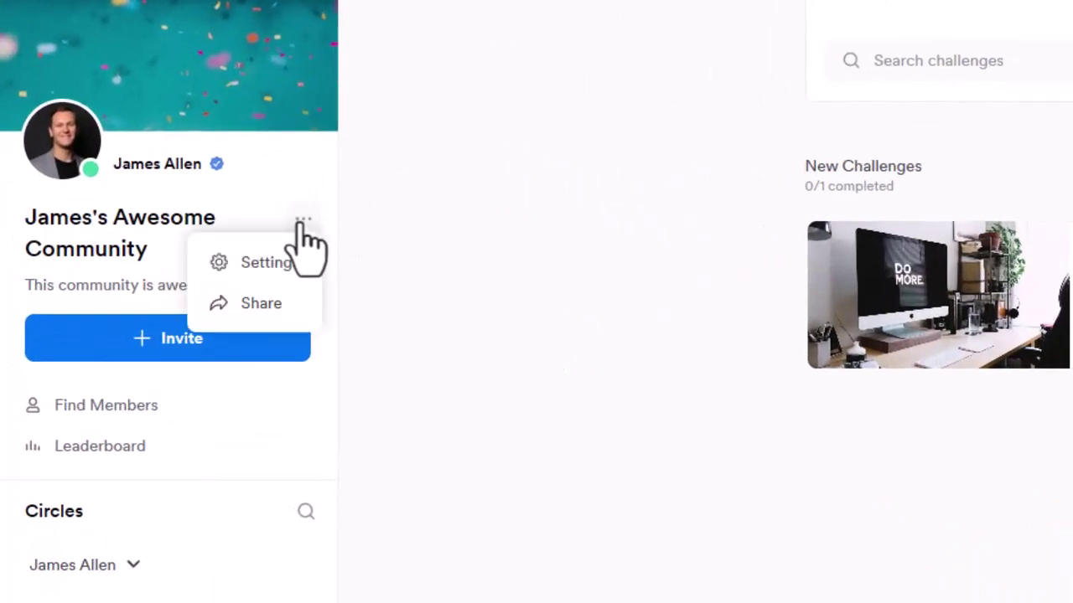
click(273, 267)
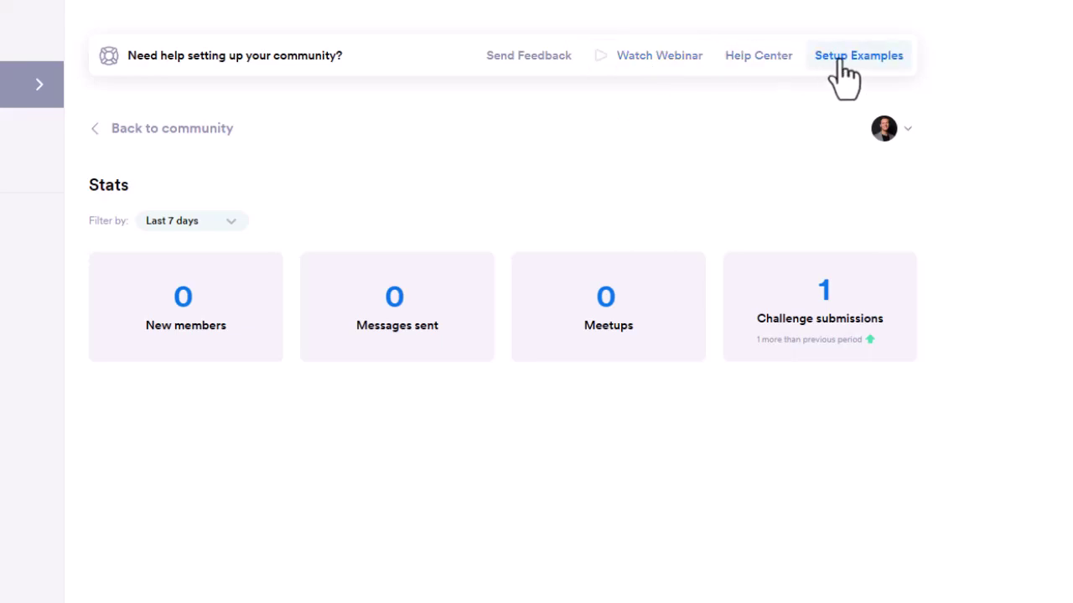
Open the community's Customization settings to check that all five features, including founder messages and member emails, are enabled
click(38, 155)
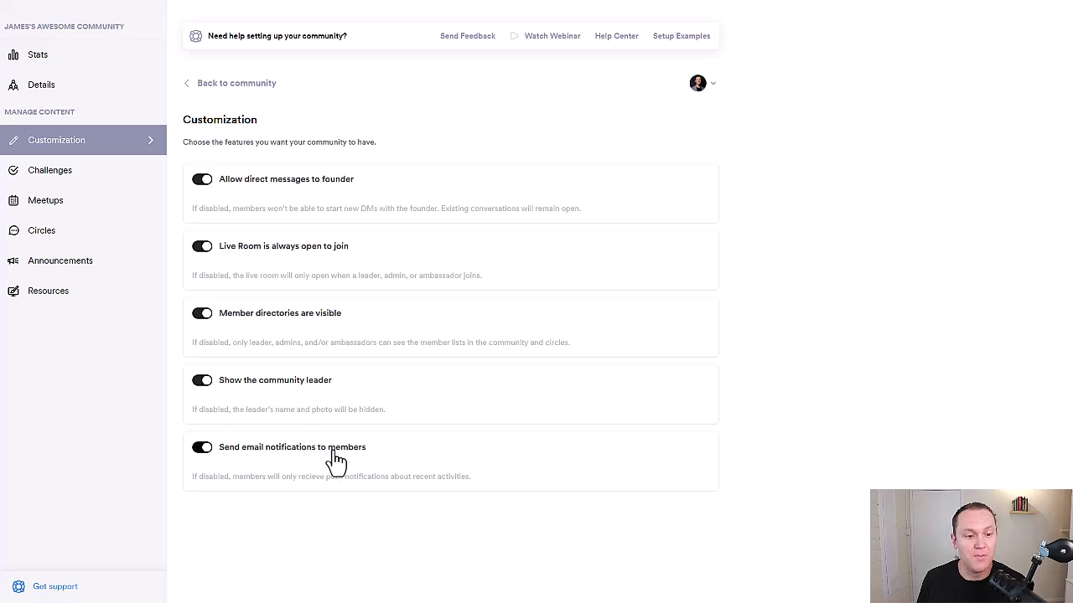
Review the Challenges, Meetups, Circles and Announcements settings, then bring up the Resources custom page settings
click(81, 180)
click(75, 203)
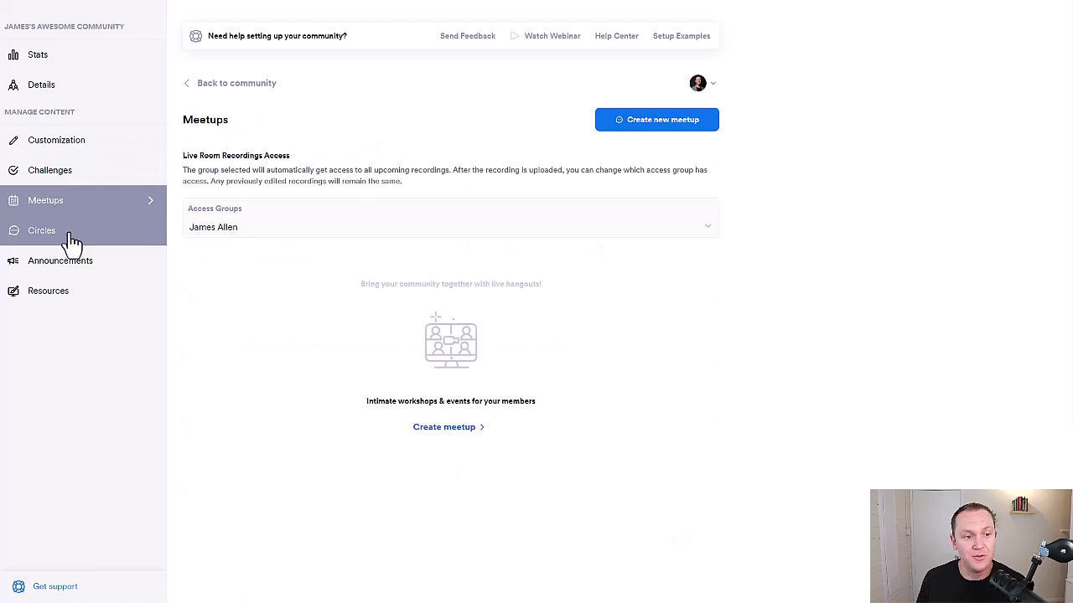
click(72, 237)
click(71, 261)
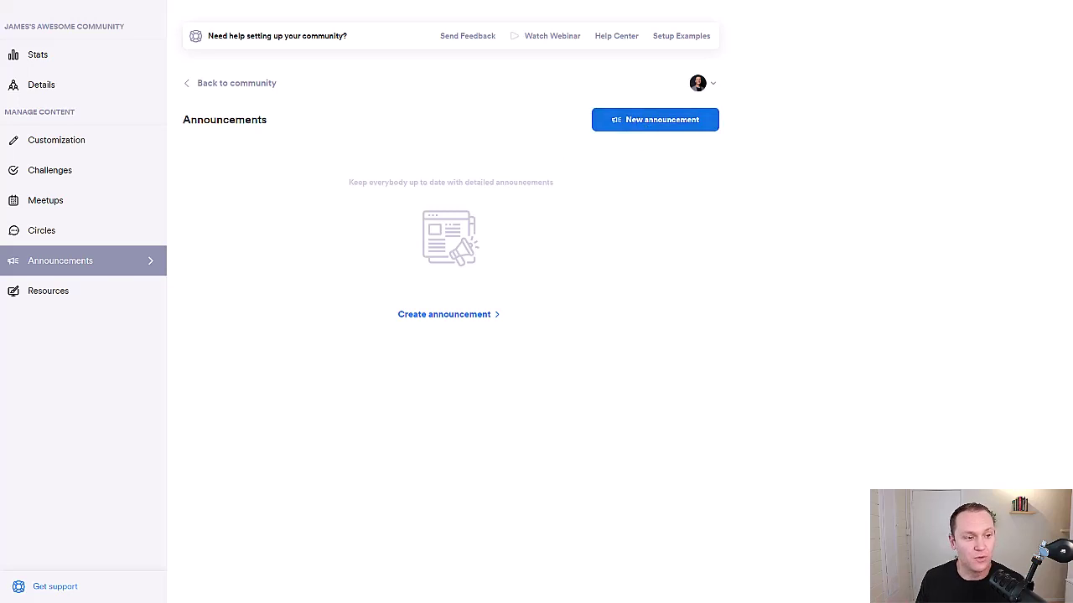
click(48, 308)
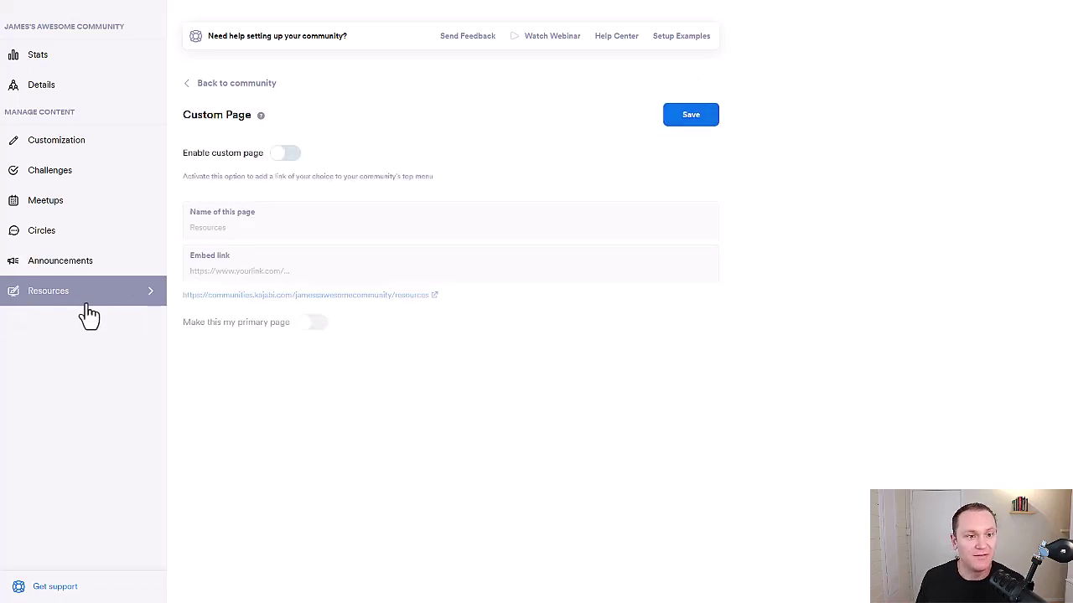
Turn on the Resources custom page and make it the community's primary page
click(284, 158)
scroll(678, 327, down, 1)
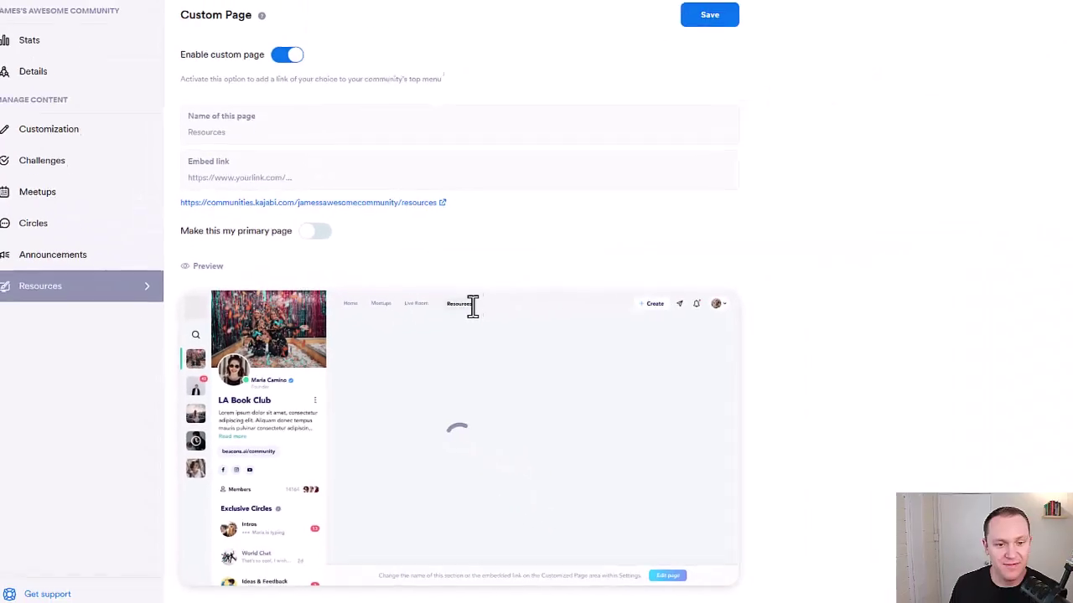
scroll(815, 356, up, 2)
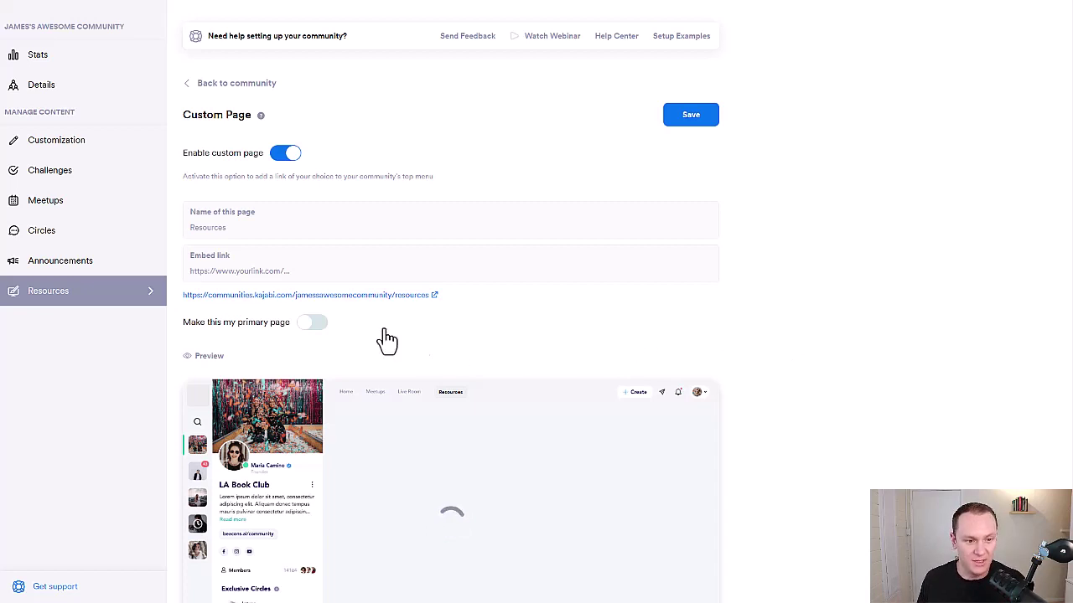
click(312, 325)
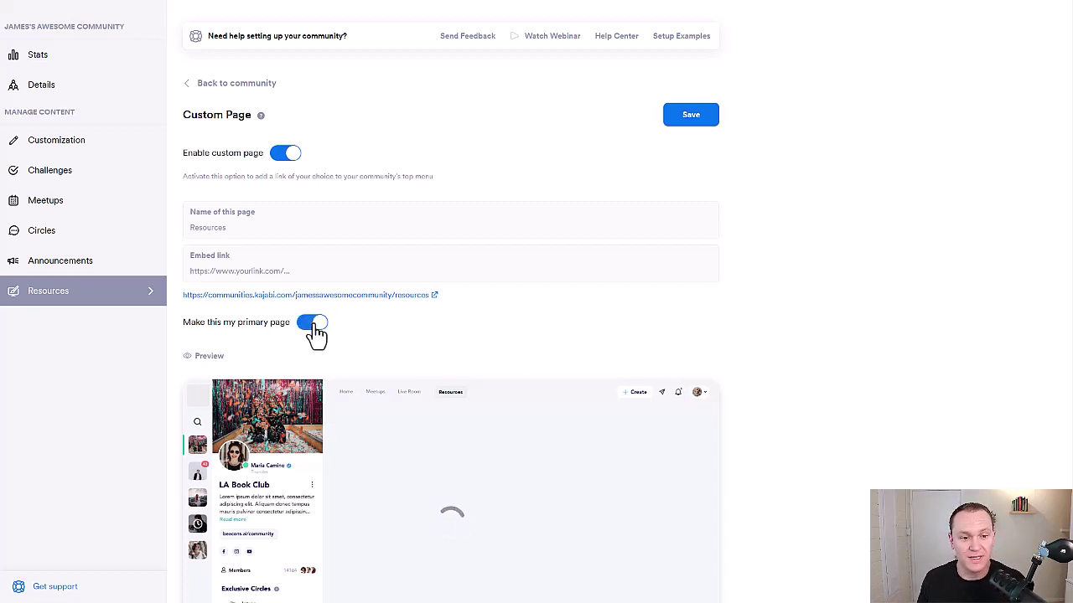